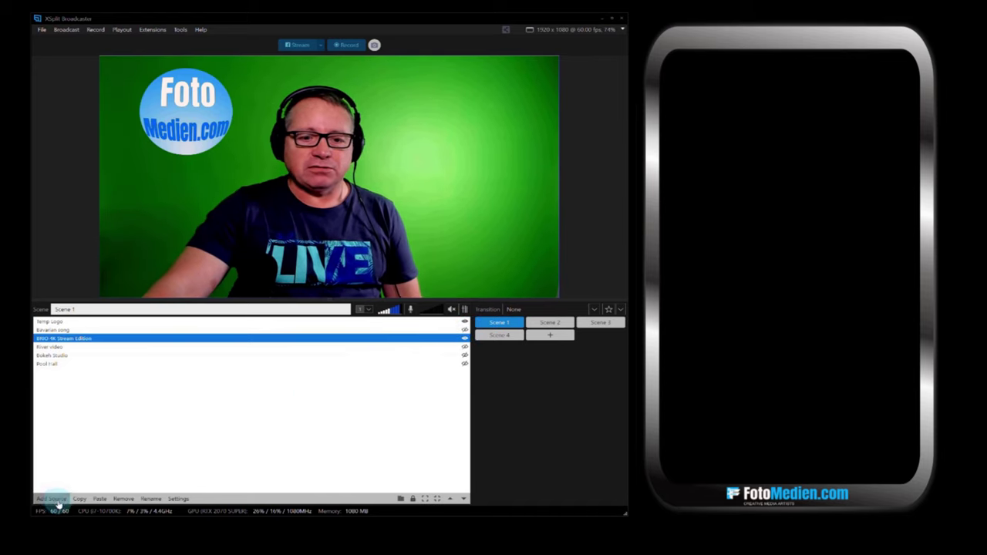
- Add River.jpg as a media file source in Scene 1 and stretch it to fill the preview
left_click(57, 503)
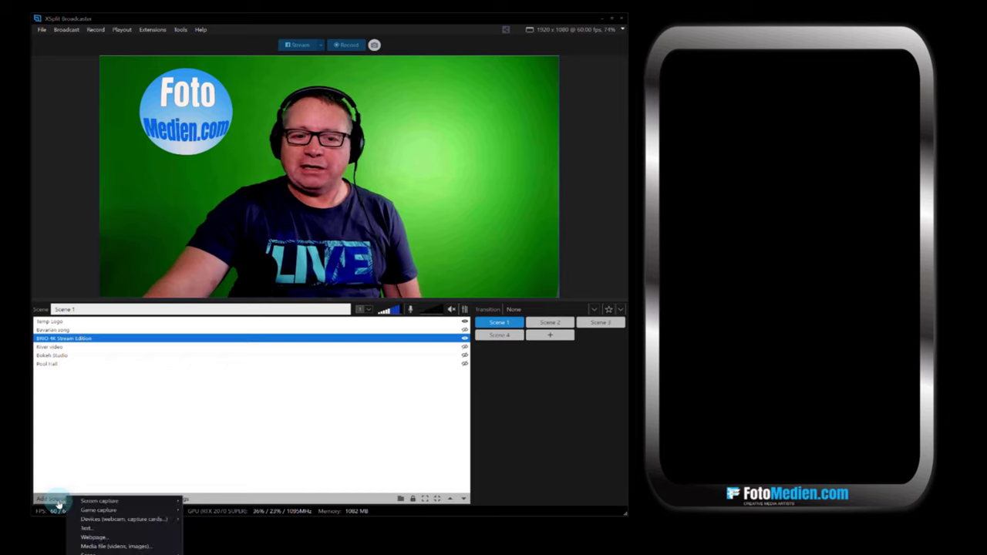
left_click(114, 546)
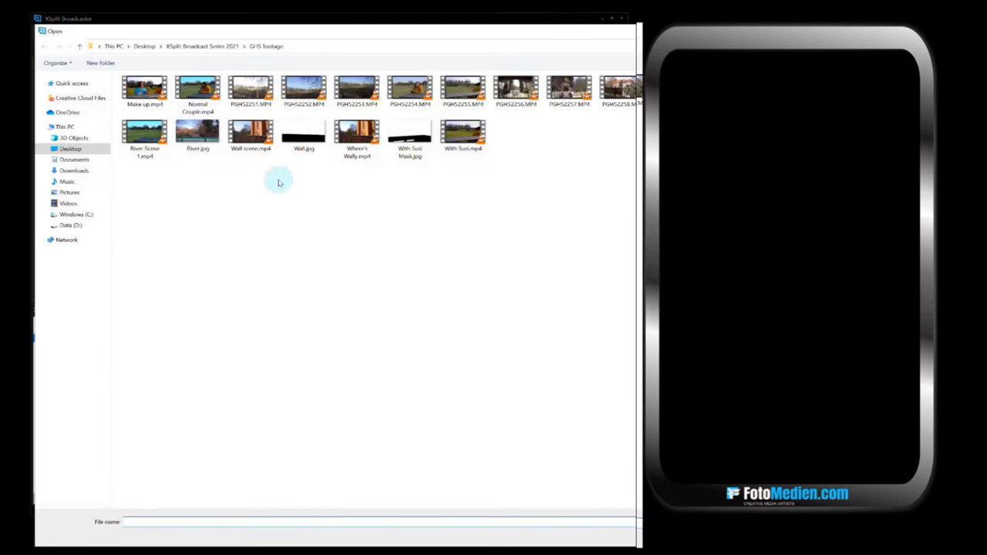
left_click(204, 143)
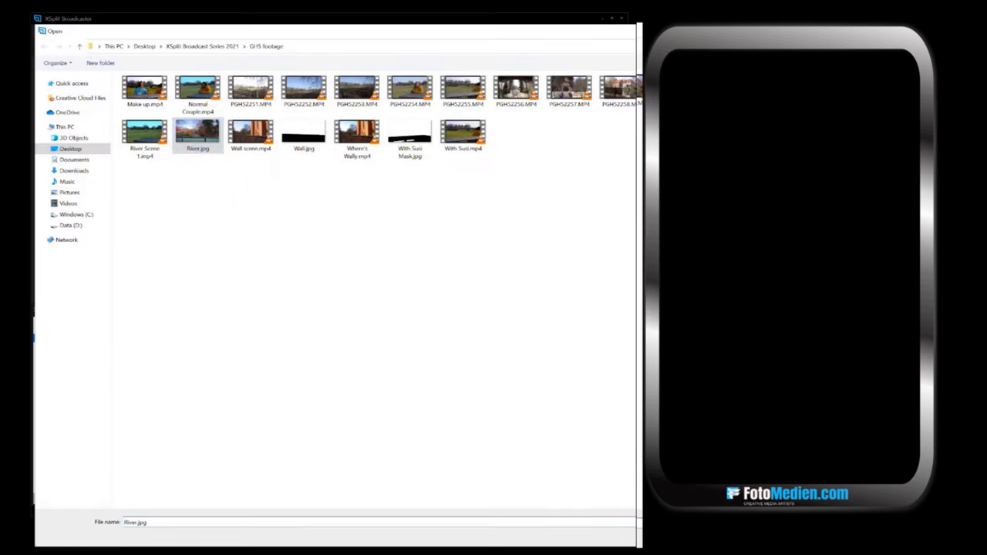
key("Return")
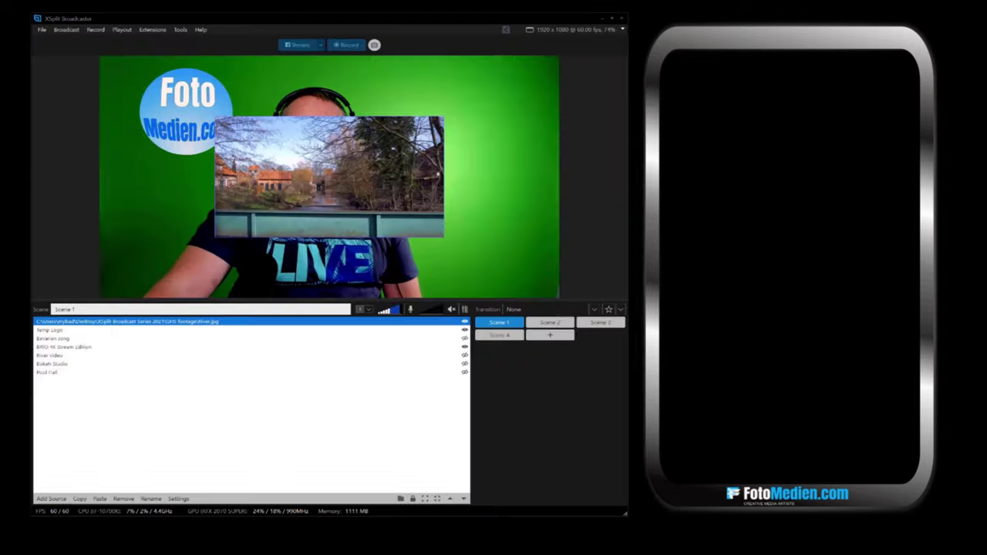
double_click(420, 234)
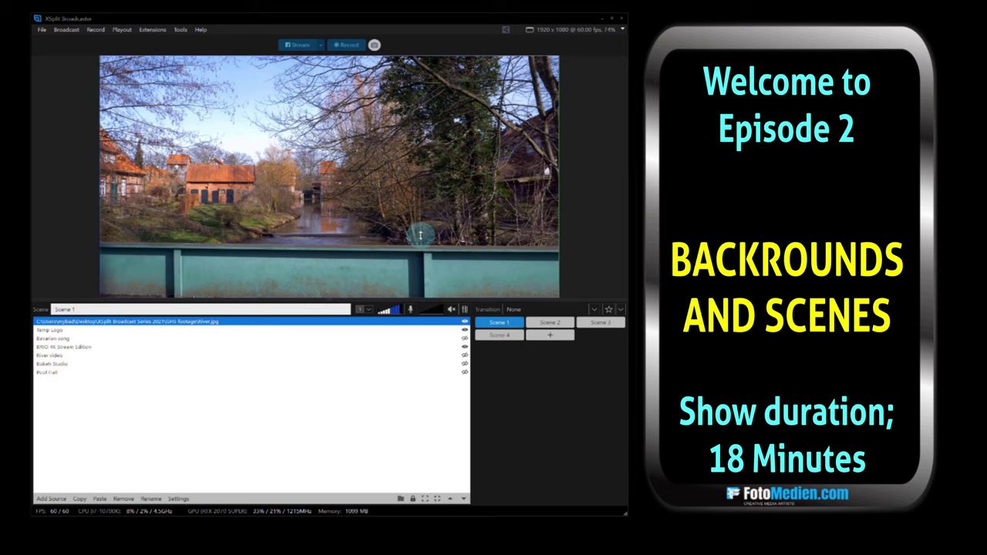
left_click(122, 310)
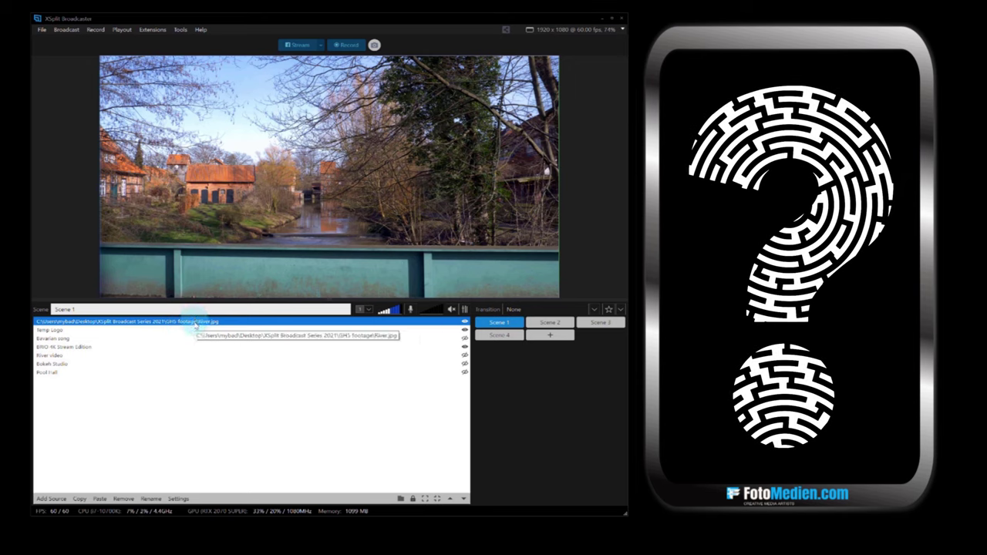
- Rename the River.jpg source to 'River Picture'
left_click(151, 500)
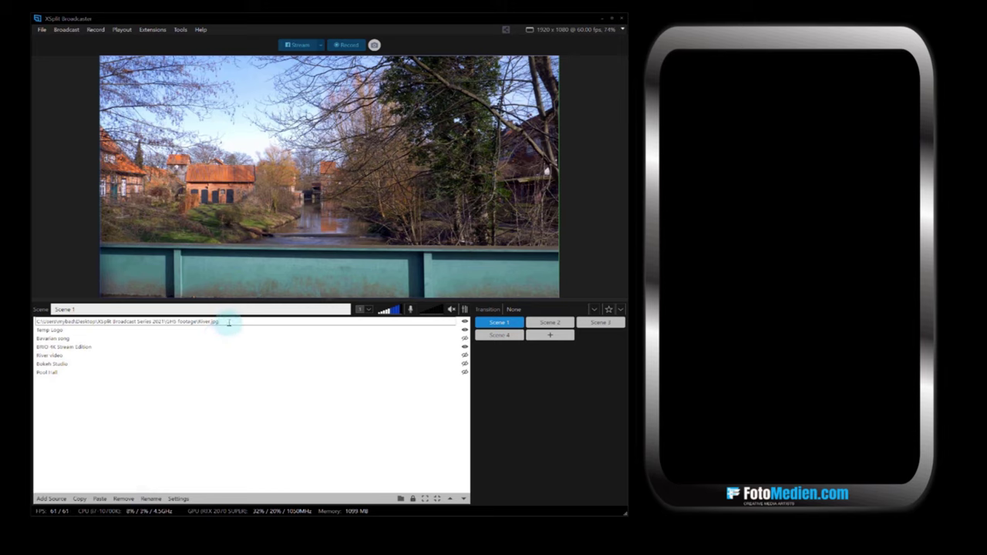
left_click_drag(223, 322, 36, 321)
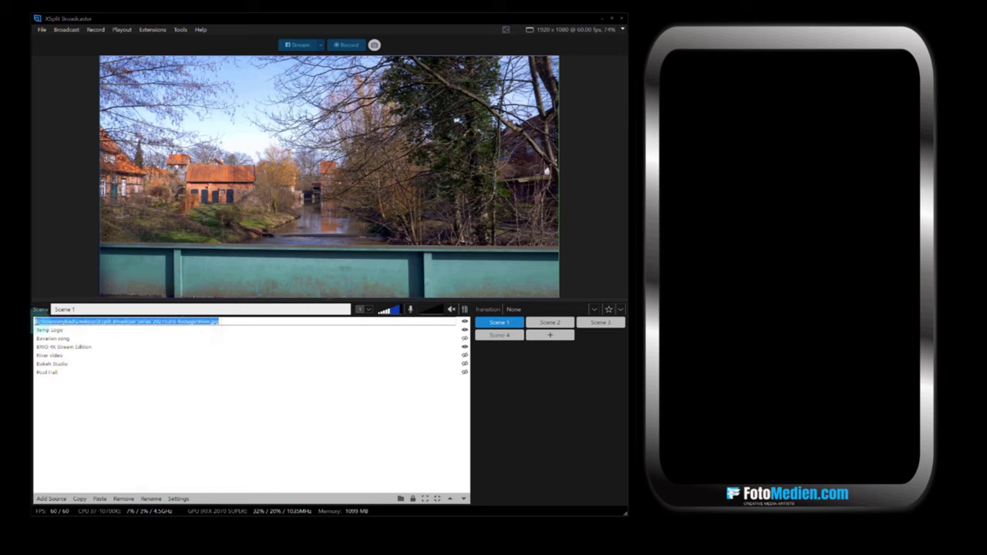
key("BackSpace")
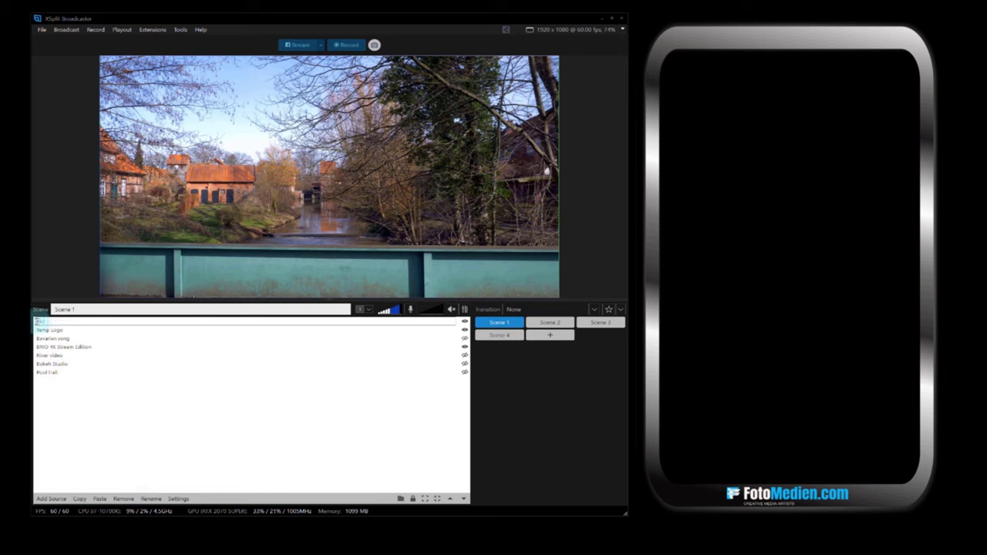
type("River Pi")
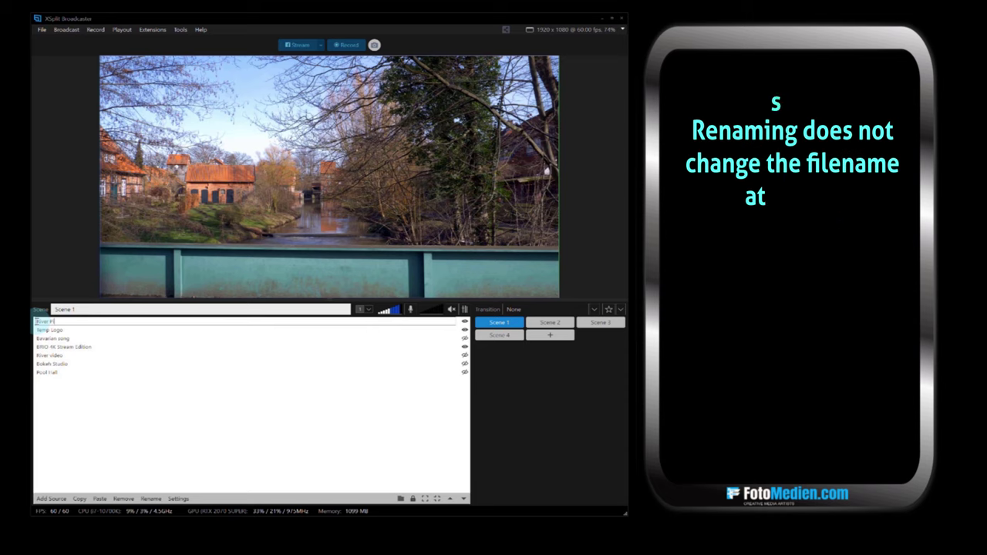
type("cture")
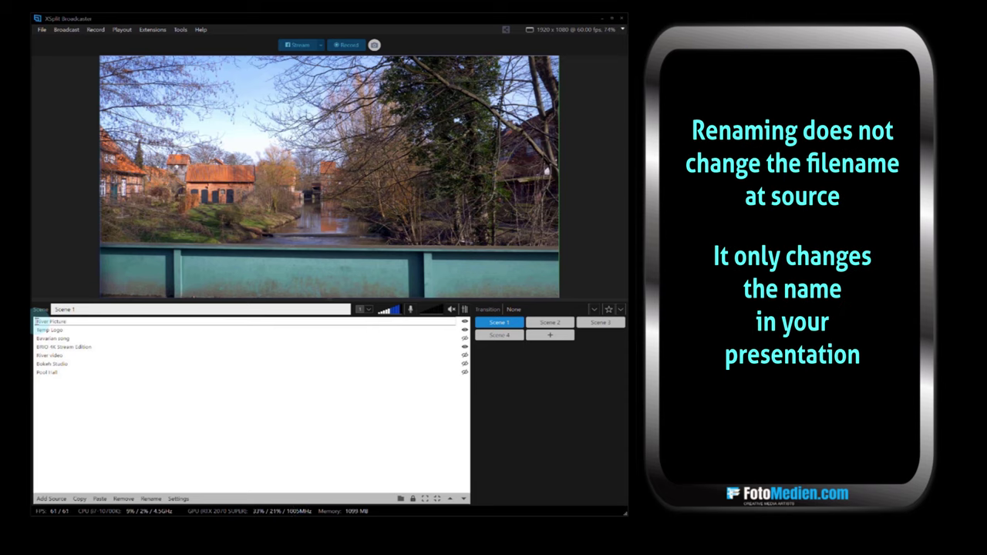
left_click(73, 426)
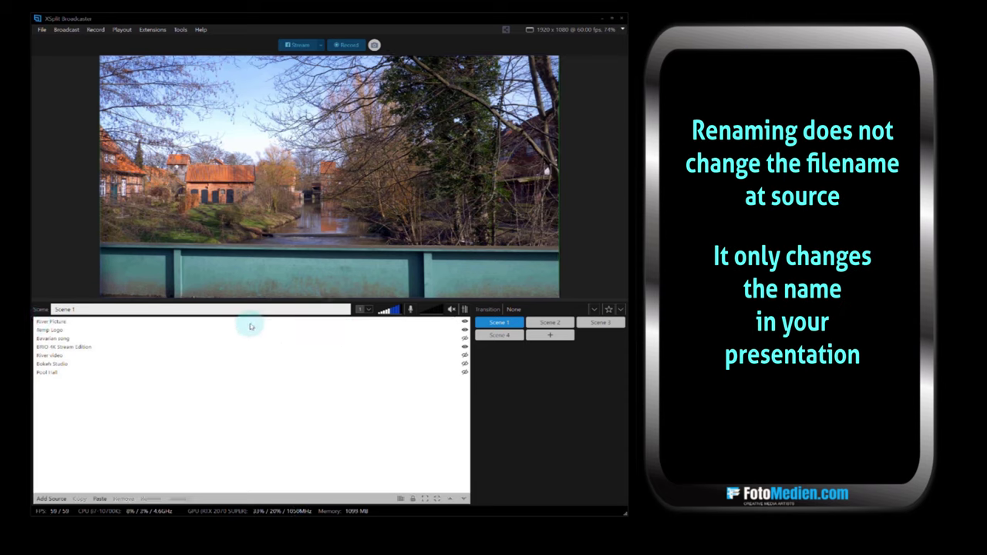
- Move River Picture below the BRIO 4K Stream Edition webcam in the source list
left_click(60, 323)
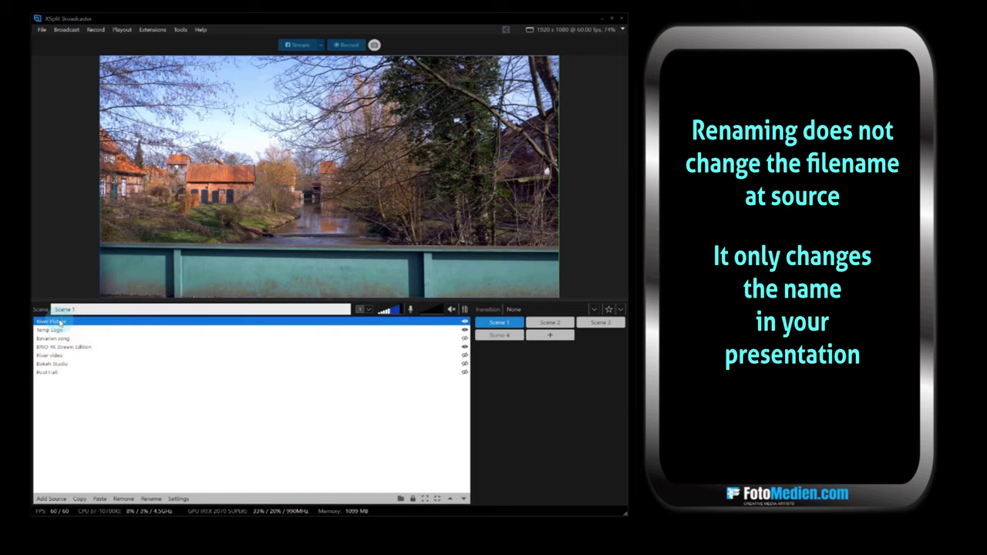
left_click_drag(60, 356, 58, 355)
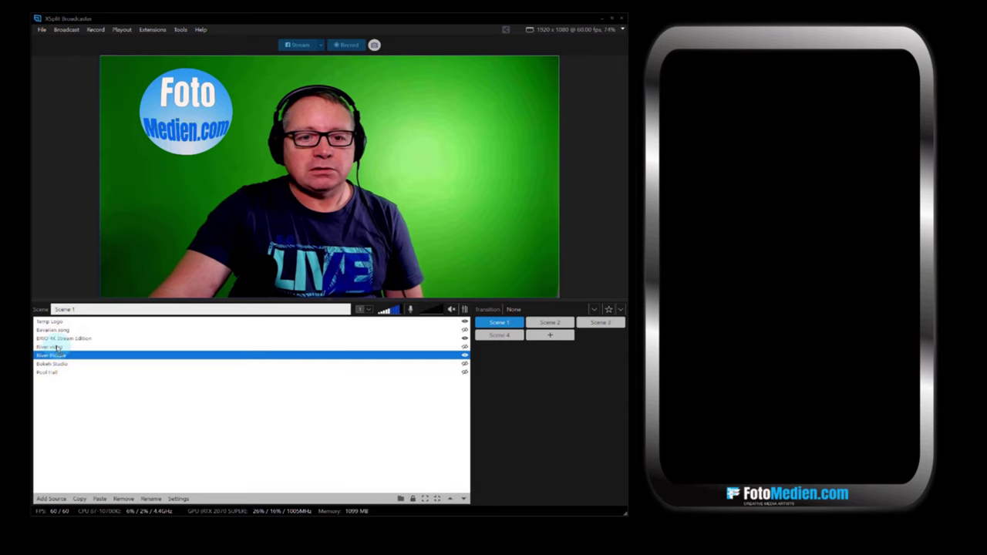
left_click_drag(57, 354, 59, 347)
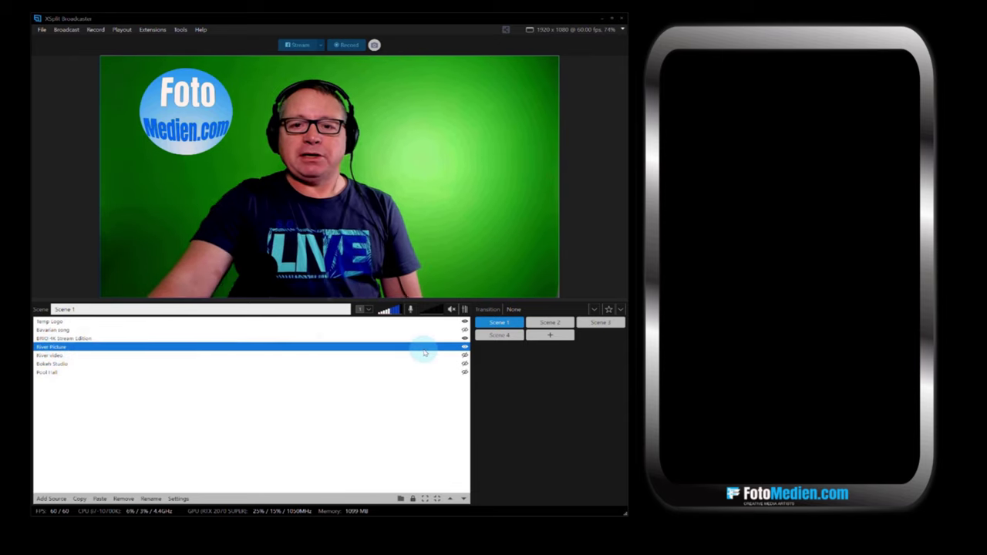
- Hide the Temp Logo source and check River Picture's properties
left_click(464, 322)
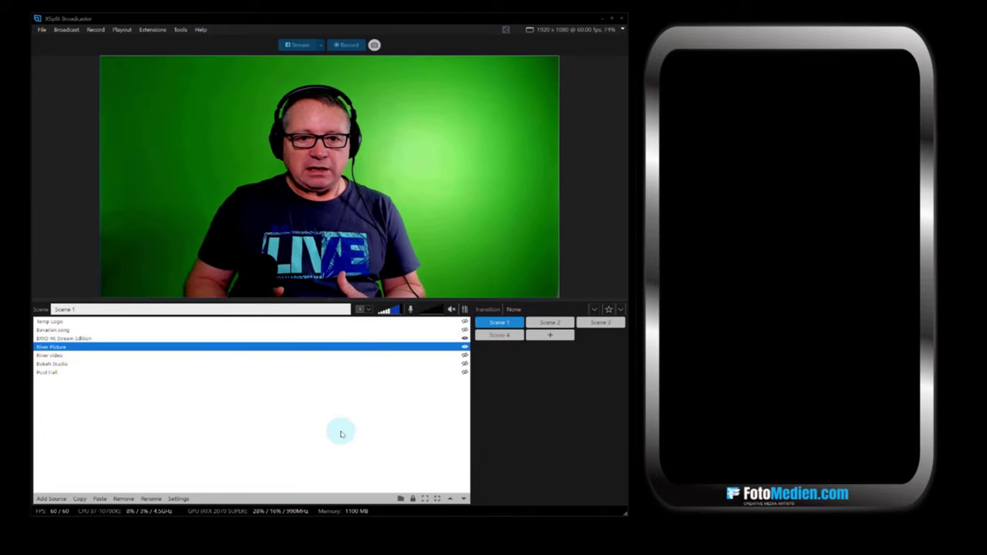
right_click(67, 347)
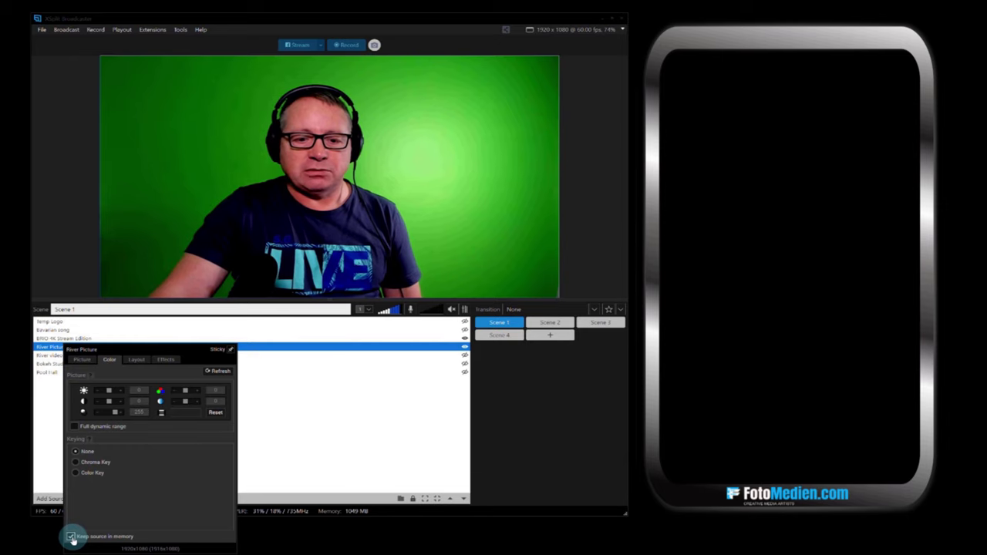
left_click(379, 466)
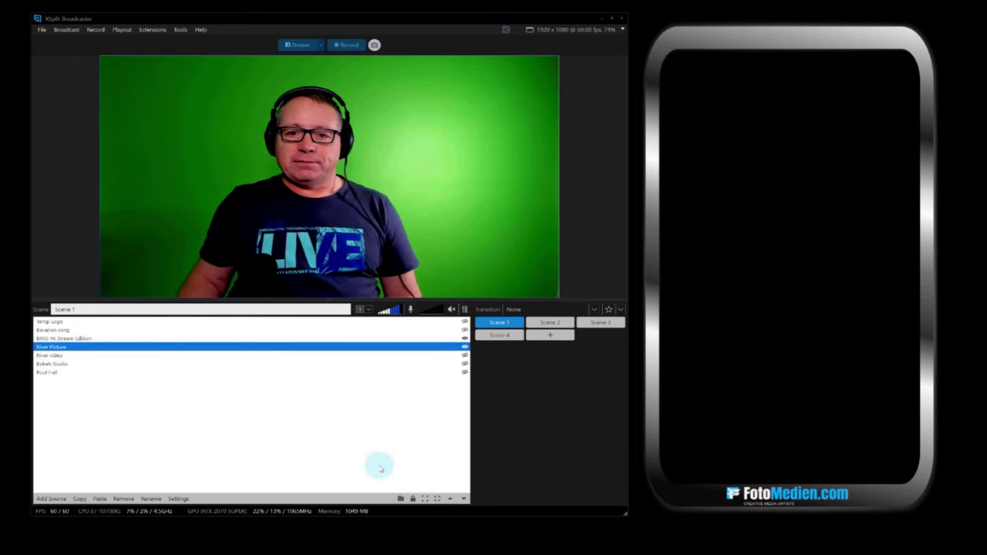
- Key out the webcam's green backdrop with Chroma Key (Green) in its Color settings
left_click(77, 339)
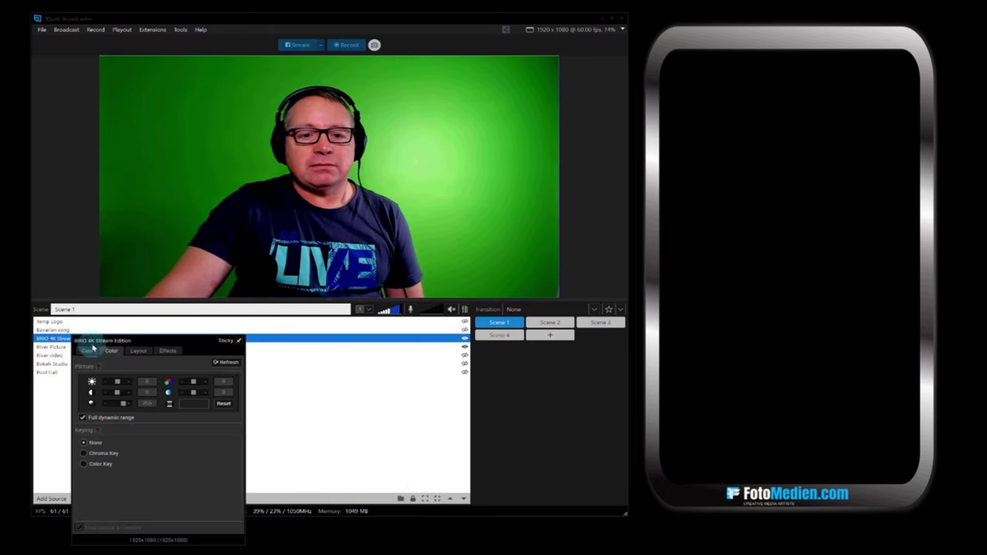
left_click(85, 442)
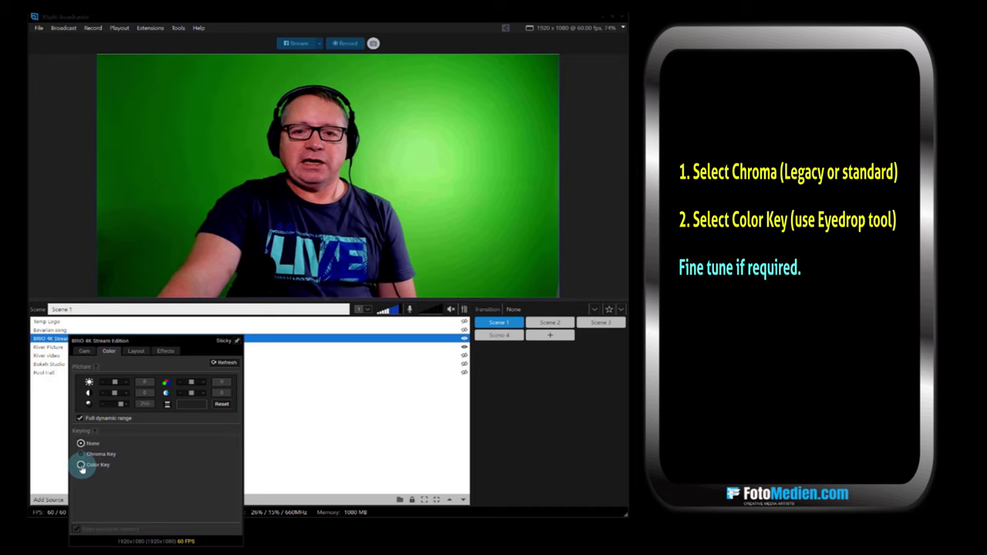
left_click(81, 465)
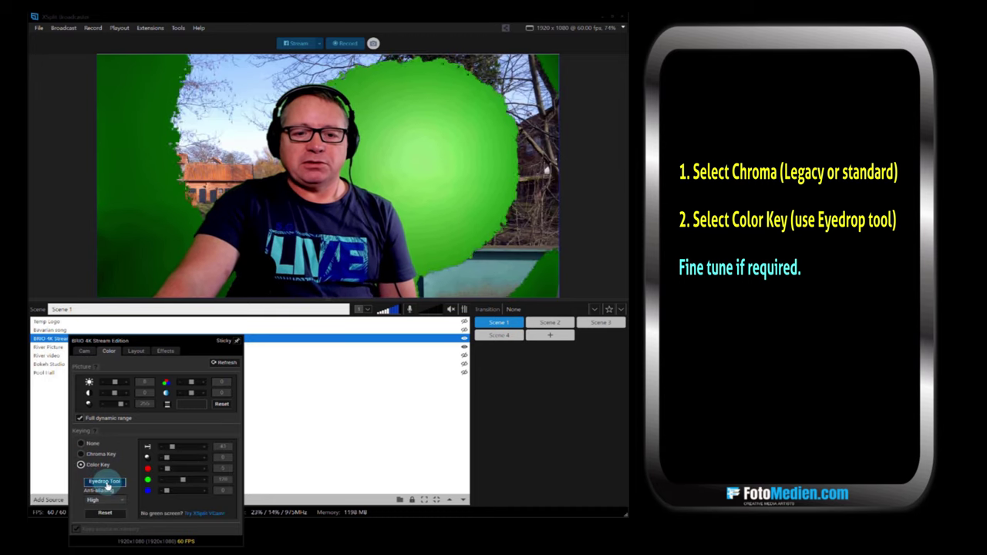
left_click(142, 243)
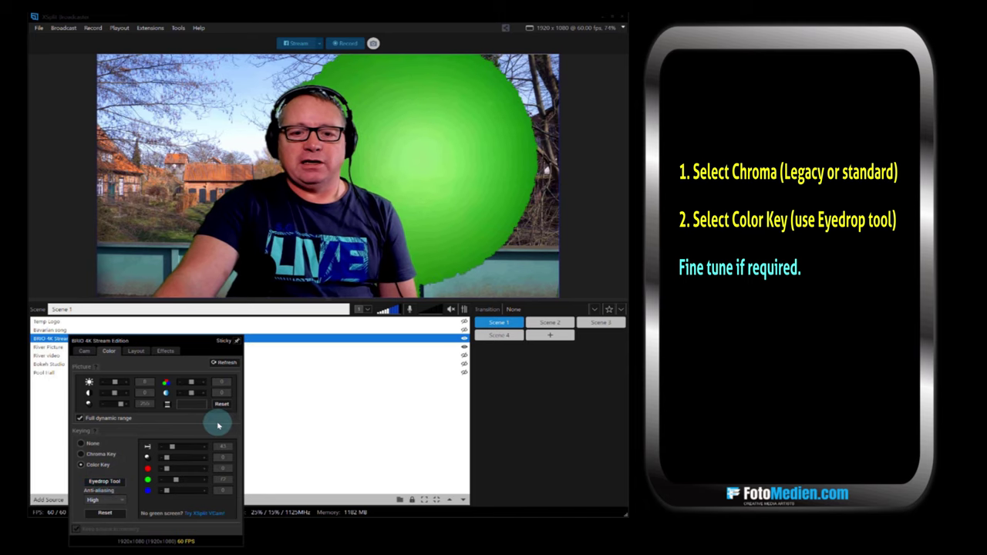
left_click(101, 457)
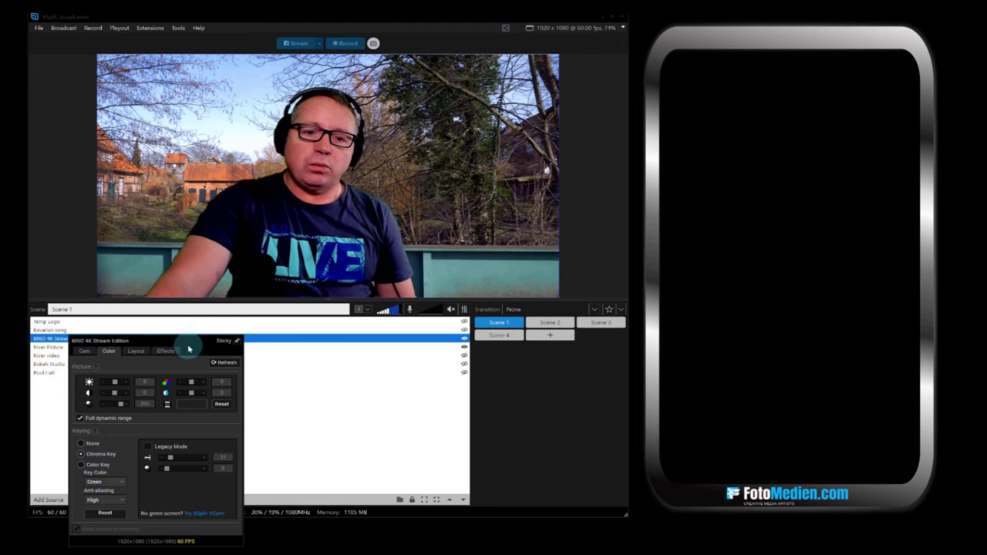
left_click(236, 220)
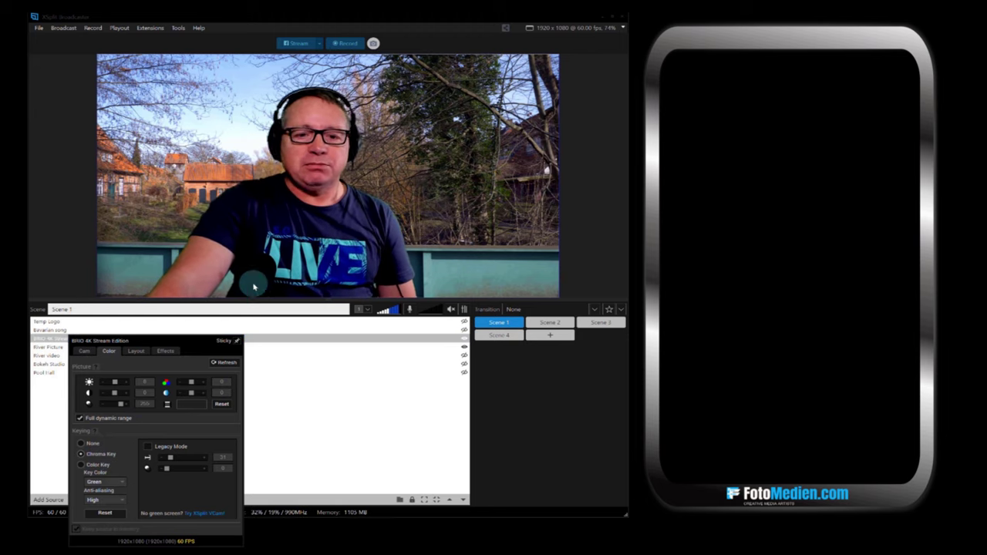
left_click(348, 385)
left_click(298, 233)
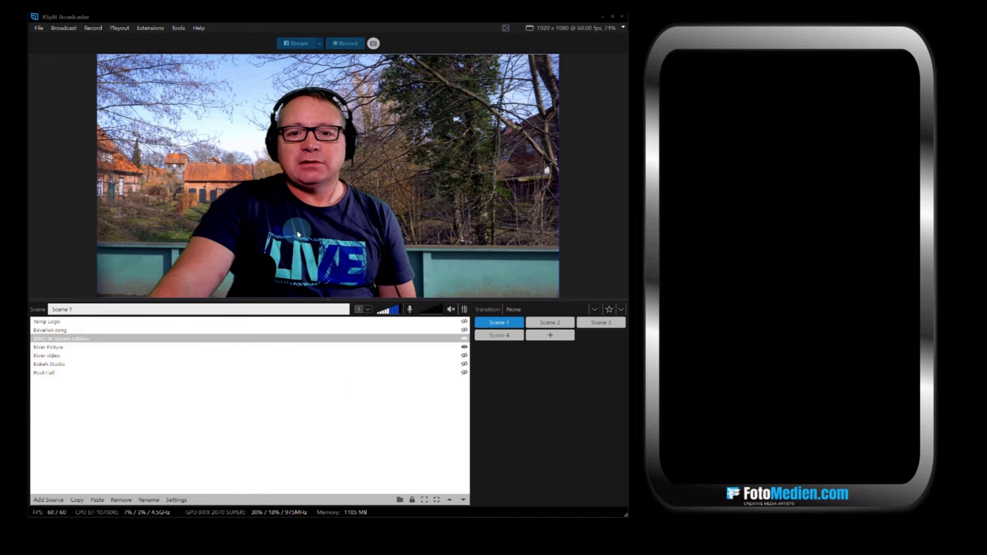
- Position the keyed webcam presenter toward the left of the preview
left_click(414, 164)
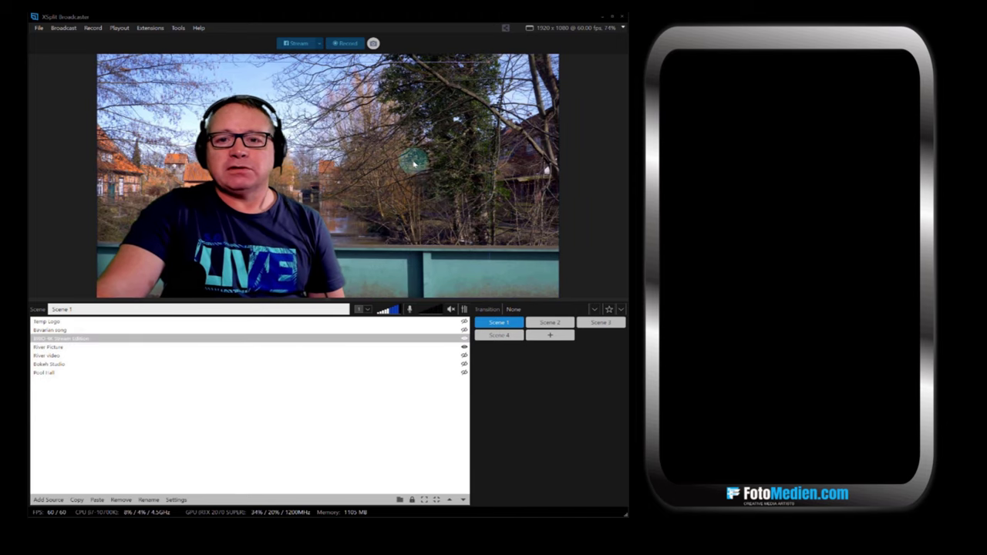
left_click(486, 67)
left_click(488, 63)
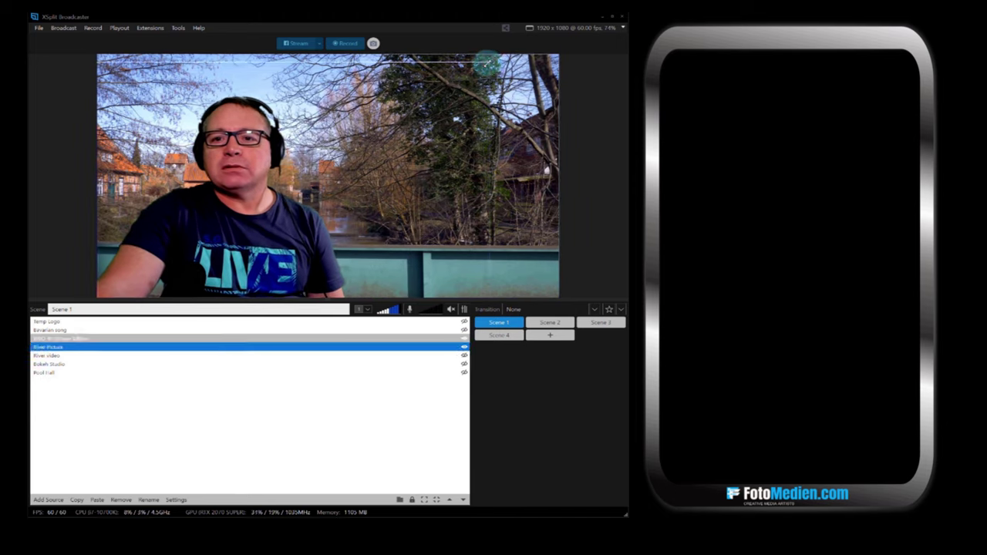
left_click(487, 63)
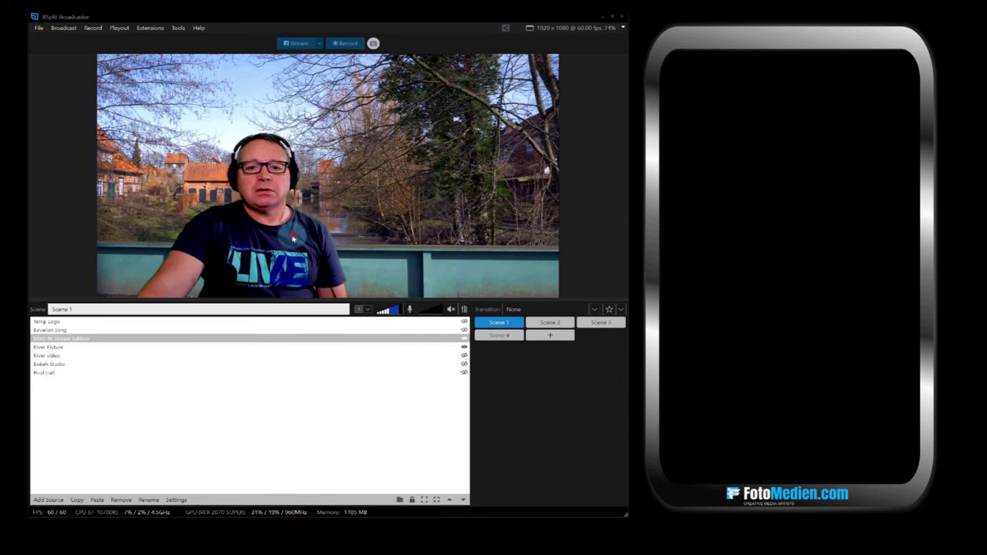
left_click(233, 242)
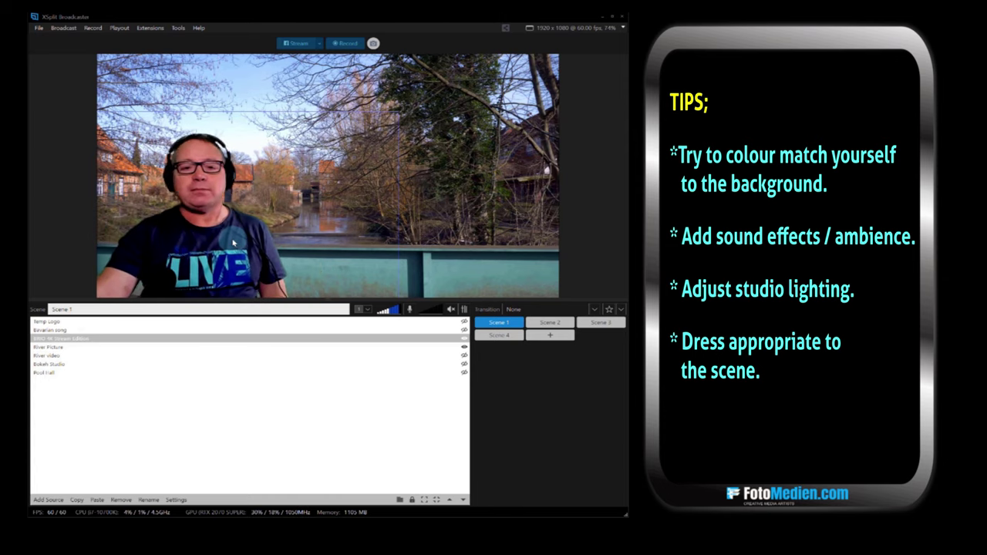
- Adjust the webcam's brightness in its properties
double_click(81, 338)
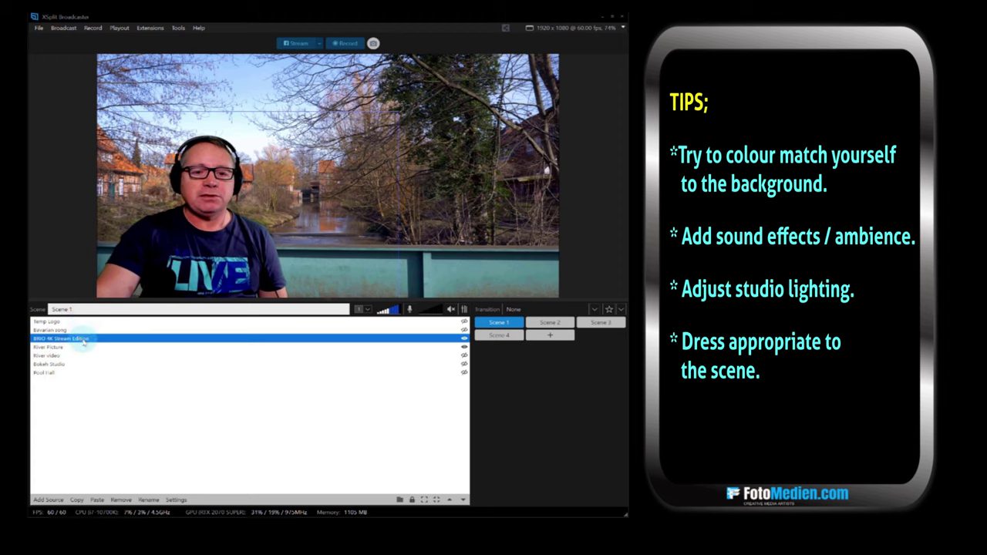
mouse_move(124, 386)
left_mouse_down()
mouse_move(124, 397)
mouse_move(137, 396)
left_mouse_up()
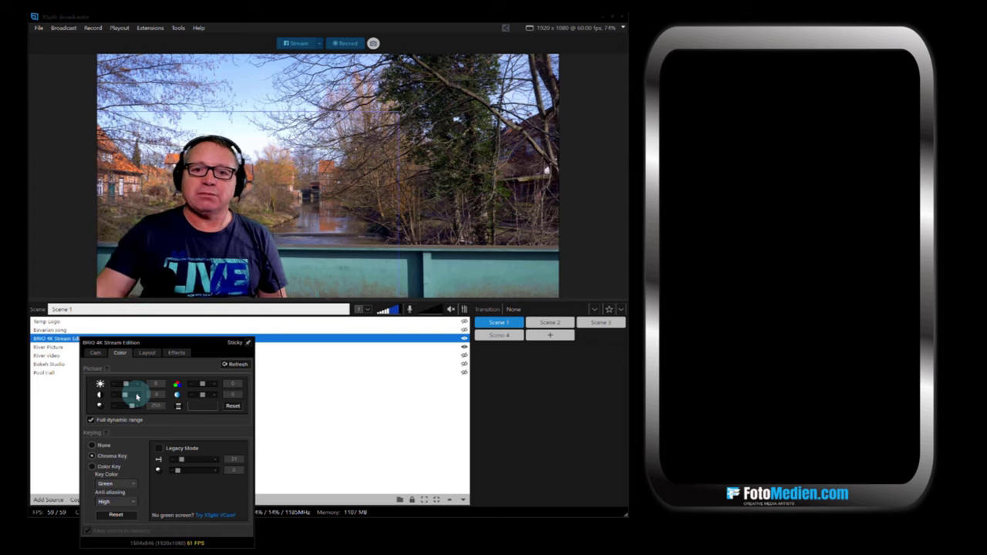
left_click(527, 411)
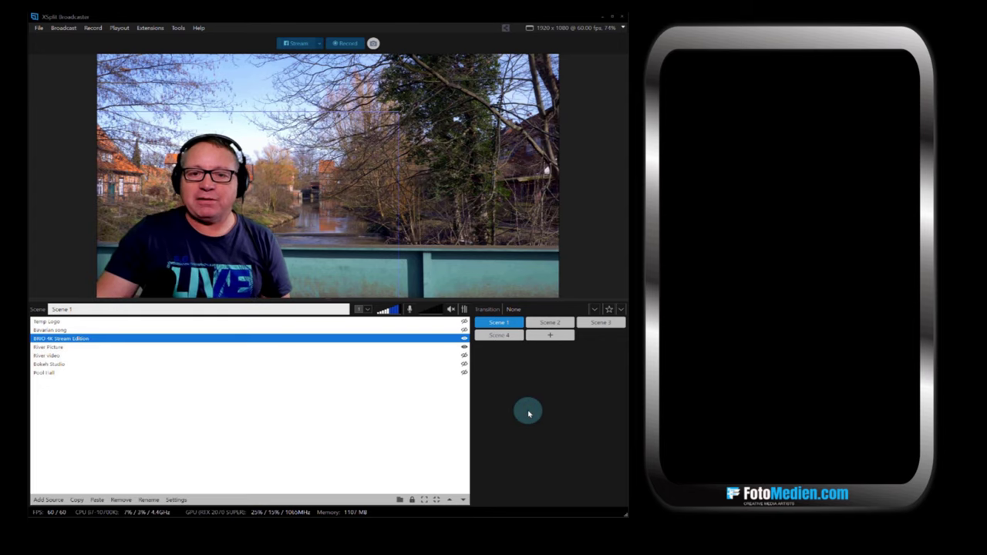
- Hide the River Picture source so the River video shows behind the presenter
left_click(458, 411)
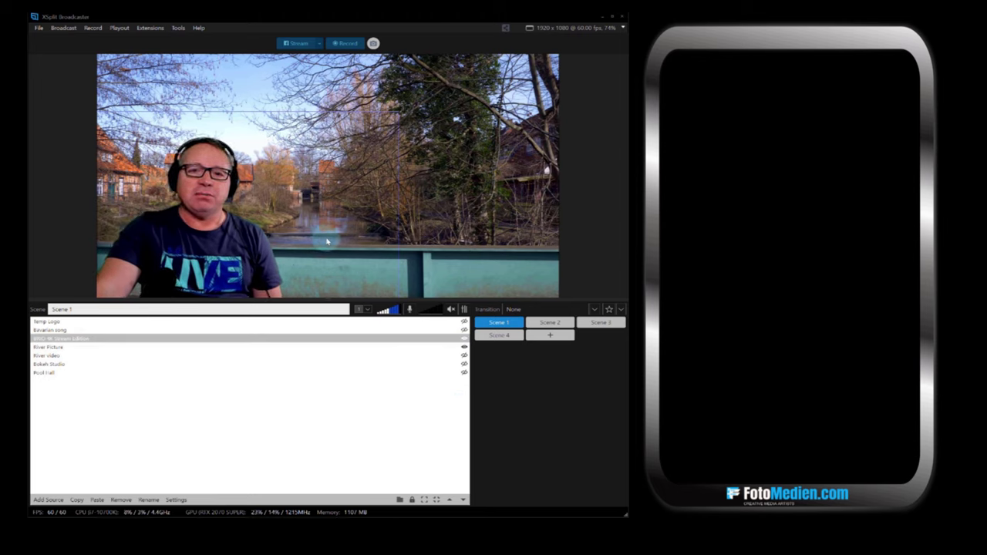
left_click(343, 112)
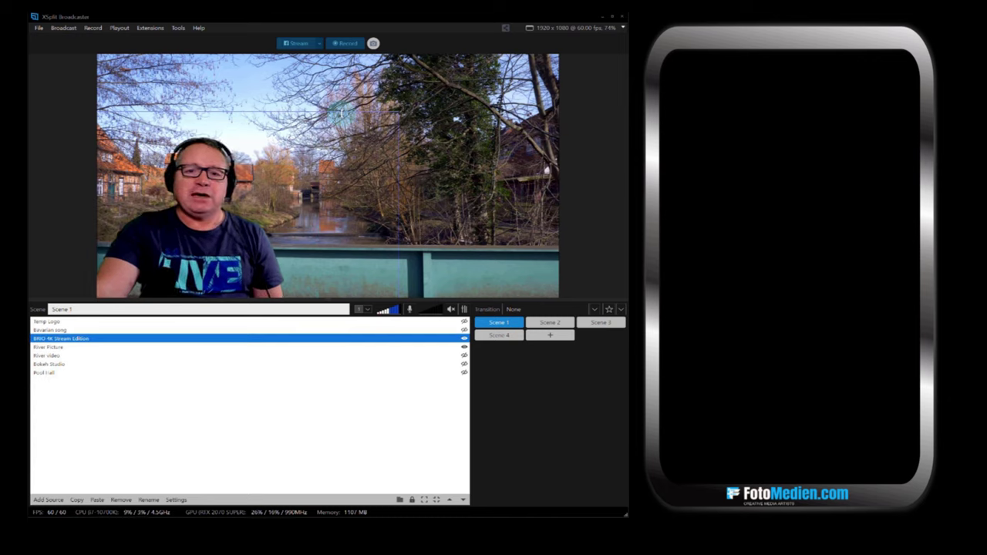
left_click(331, 189)
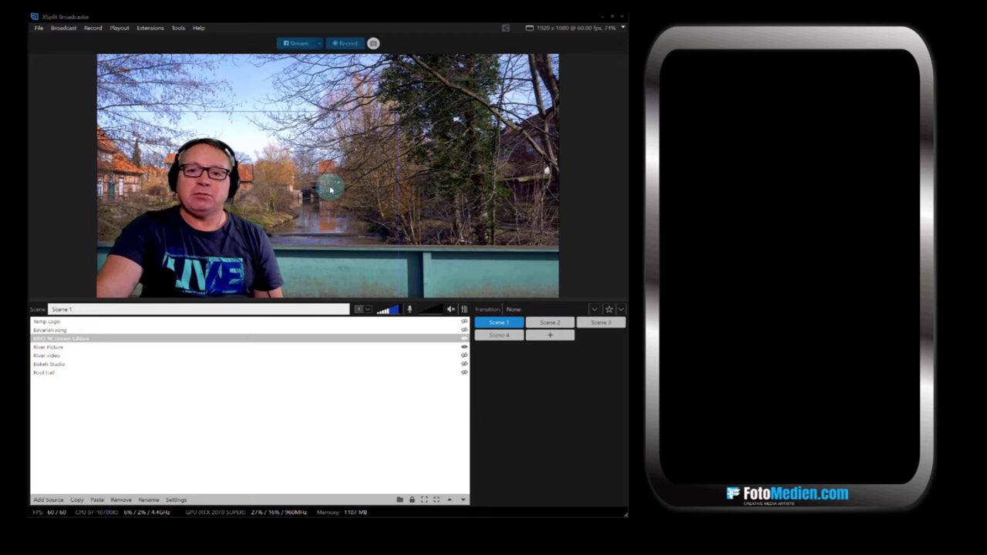
left_click(331, 189)
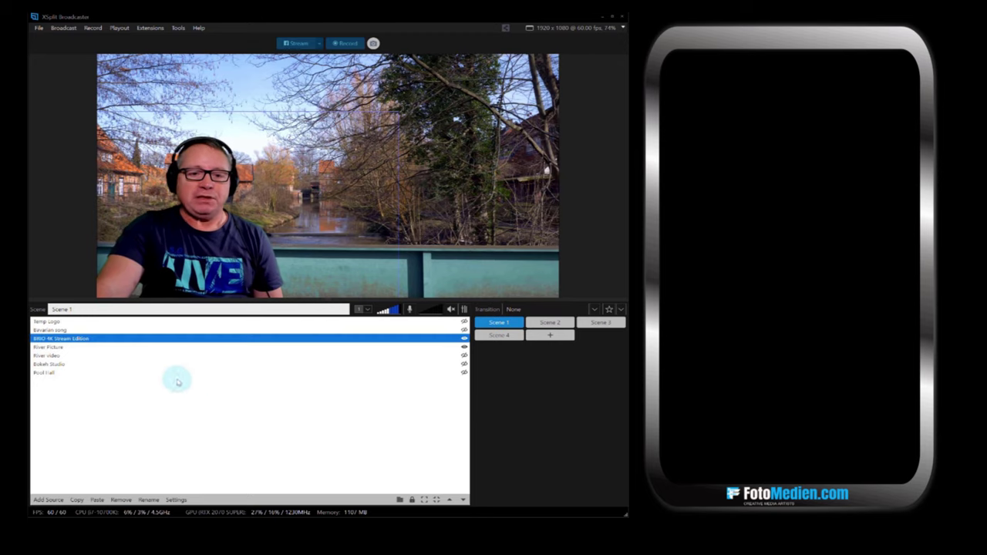
left_click(465, 349)
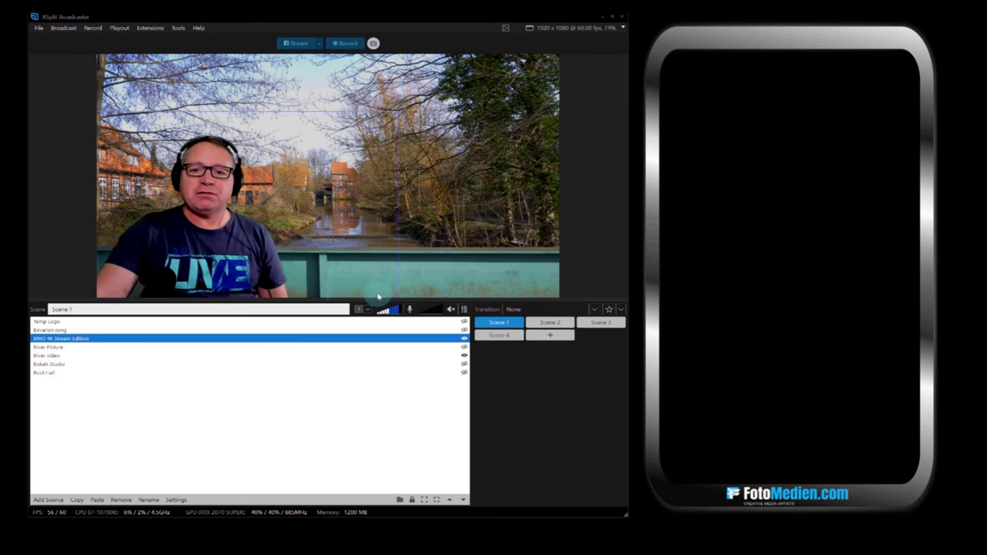
- Seek the River video clip to a later point and resume its playback
right_click(58, 357)
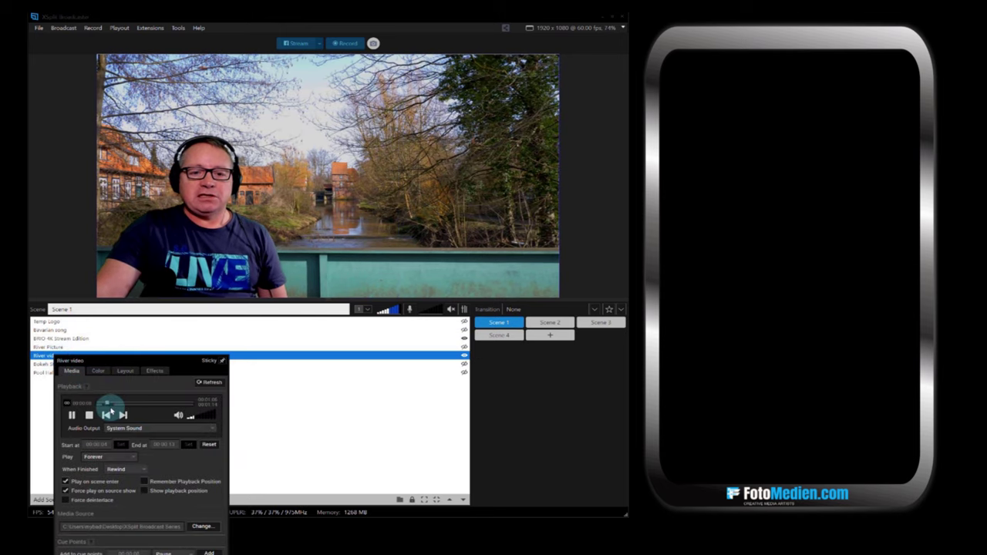
mouse_move(109, 404)
left_mouse_down()
mouse_move(168, 406)
mouse_move(108, 407)
left_mouse_up()
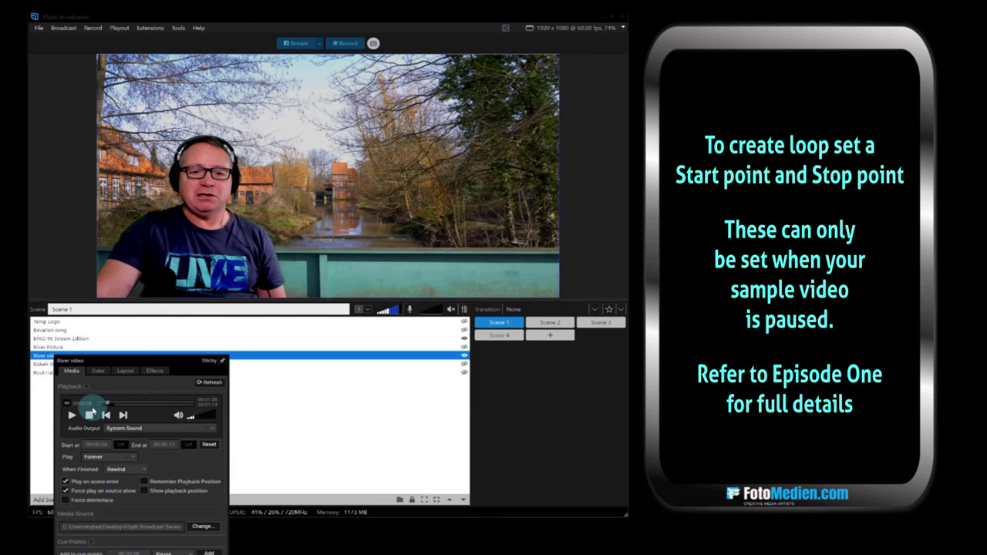
left_click(71, 415)
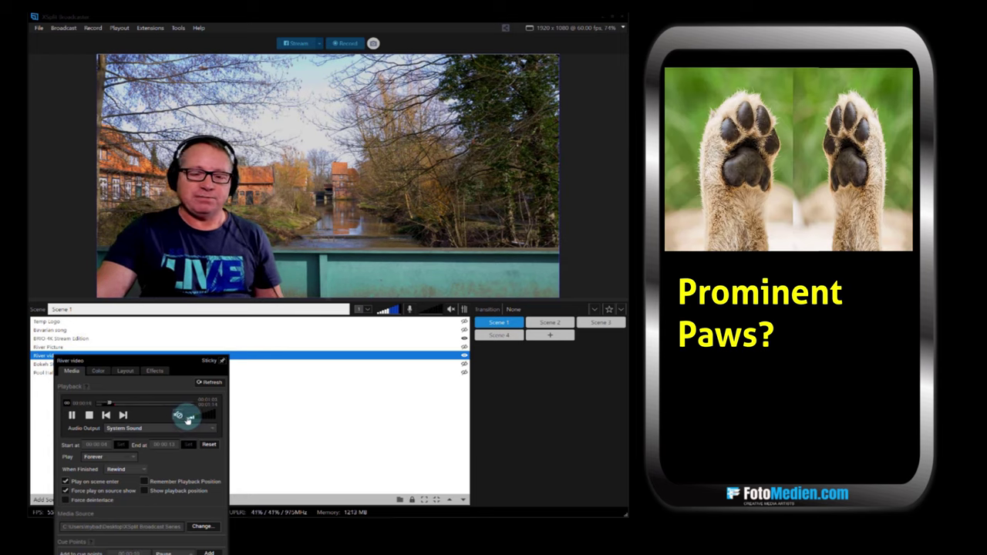
left_click(501, 431)
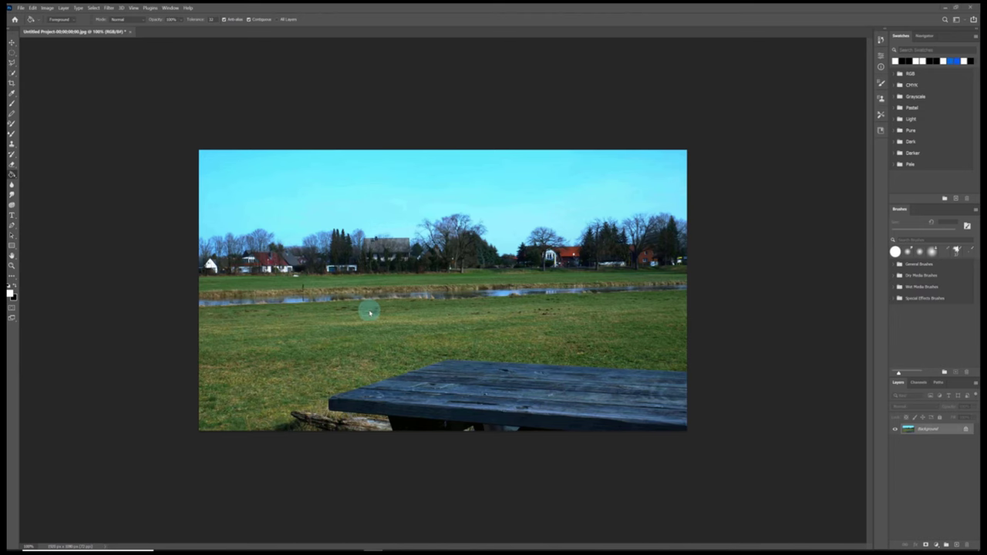
- Zoom the Photoshop canvas in on the meadow and wooden-table photo
scroll(406, 342, "up", 3)
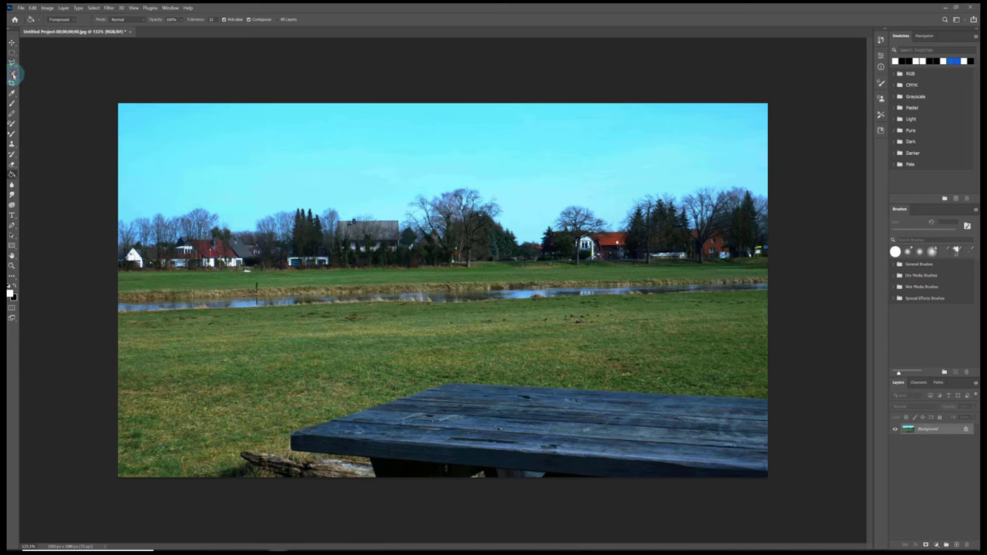
- Select the foreground wooden table with the Object Selection Tool
left_click(12, 74)
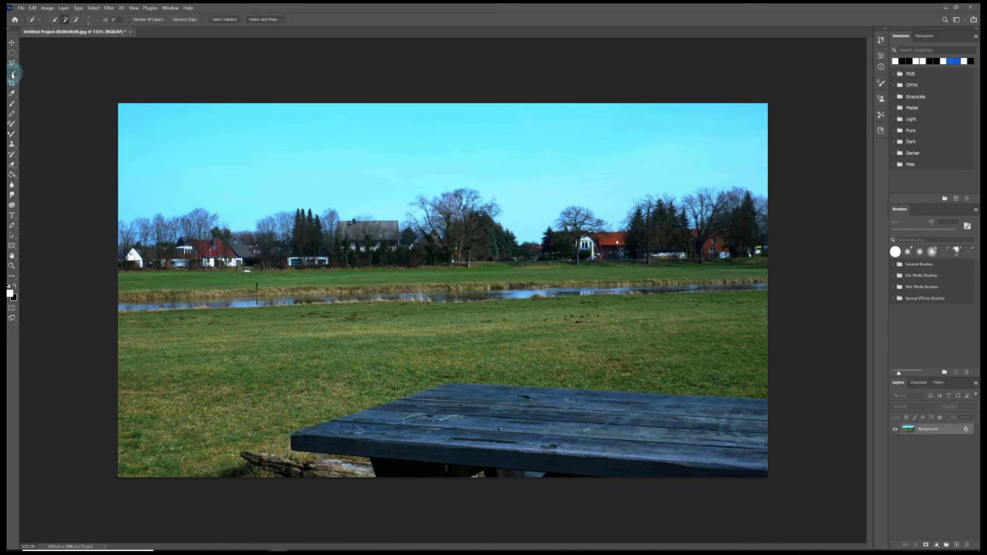
left_click(31, 73)
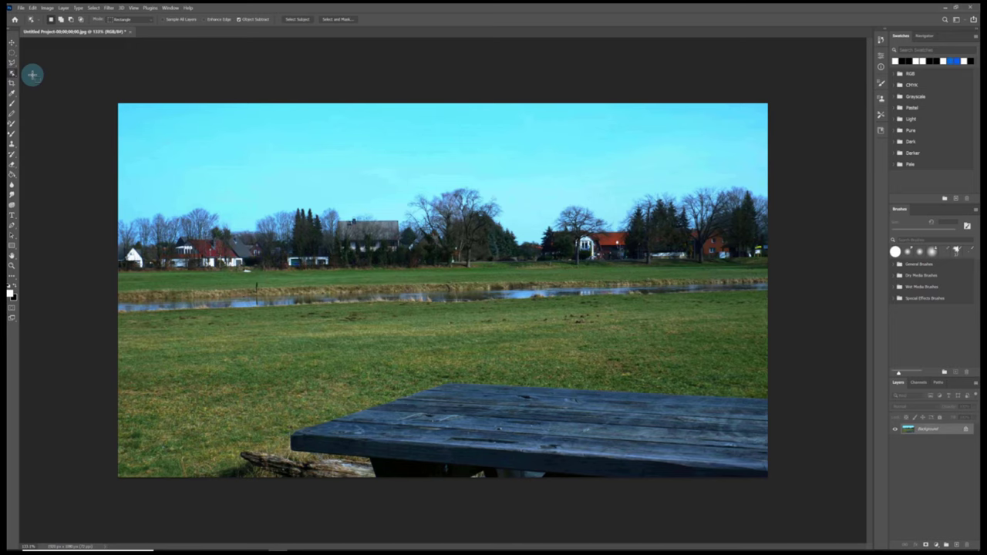
left_click_drag(272, 353, 787, 484)
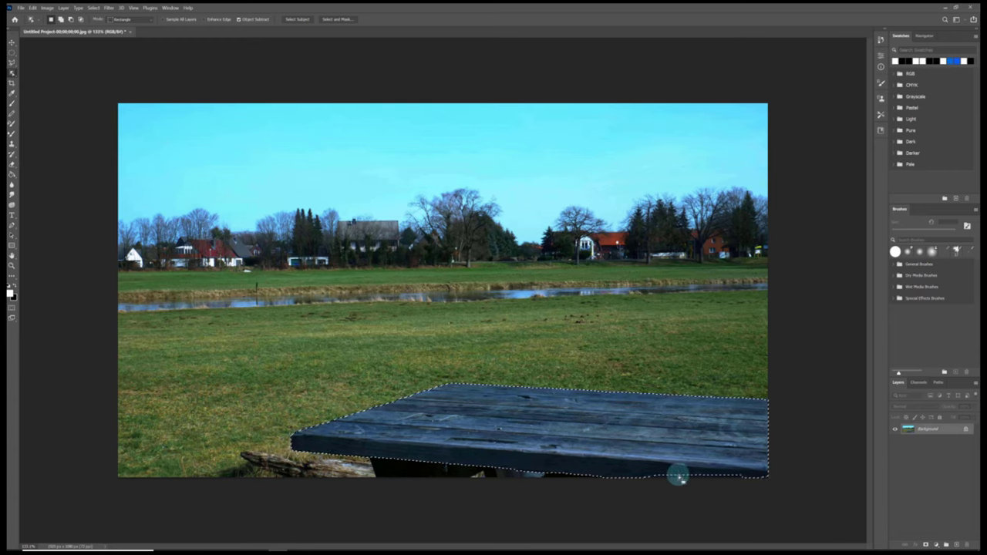
left_click_drag(13, 74, 26, 80)
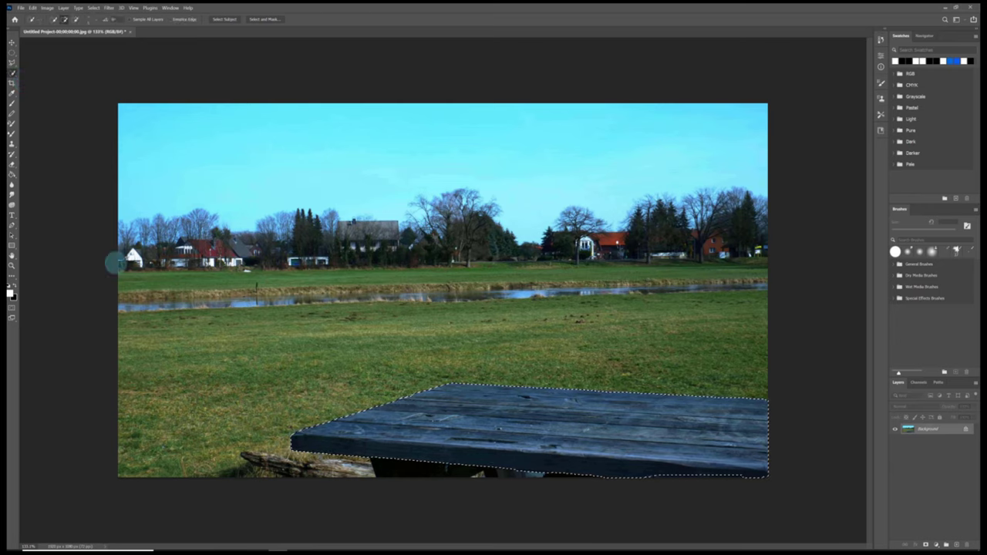
- On a new Layer 1, fill the table black and the inverted surroundings white
left_click(958, 546)
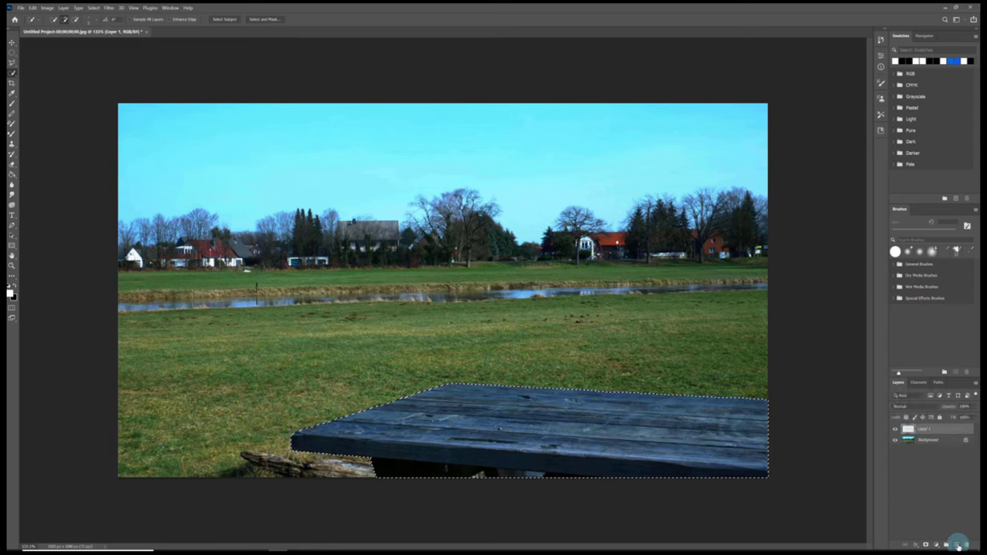
double_click(939, 436)
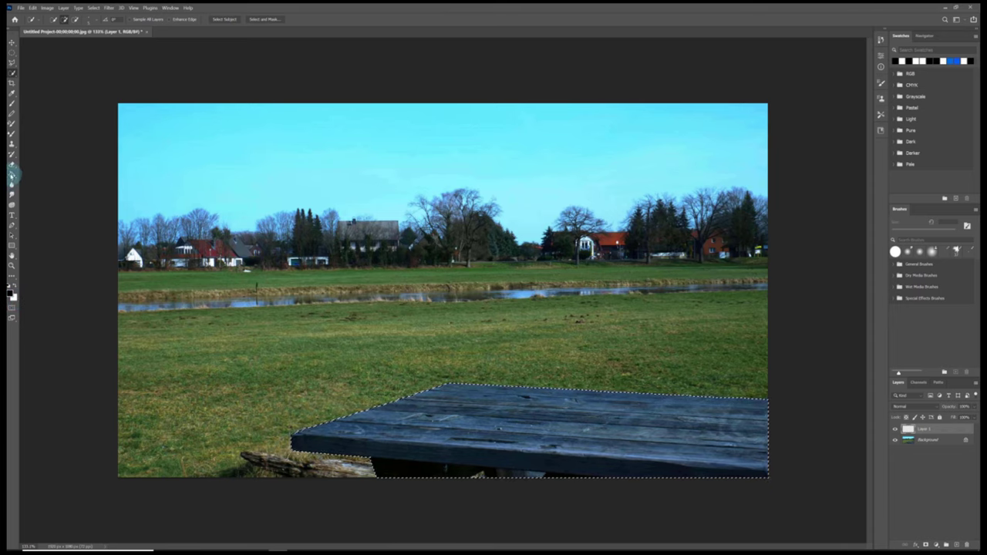
left_click(12, 174)
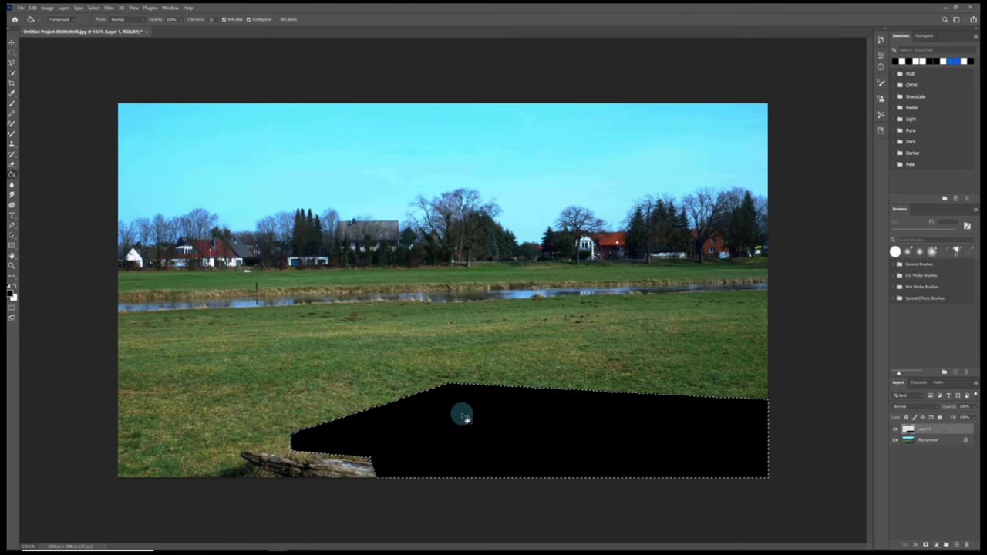
left_click(94, 7)
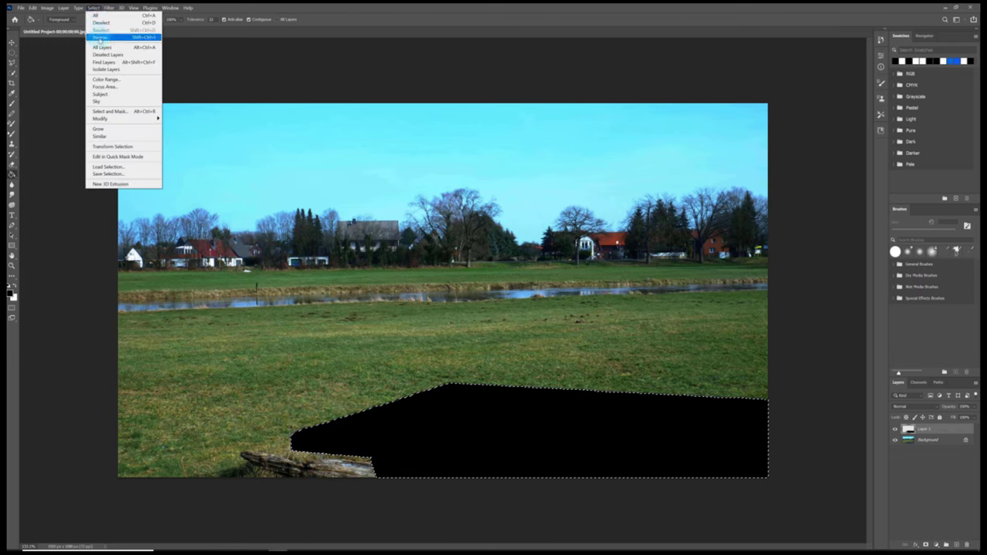
left_click(101, 38)
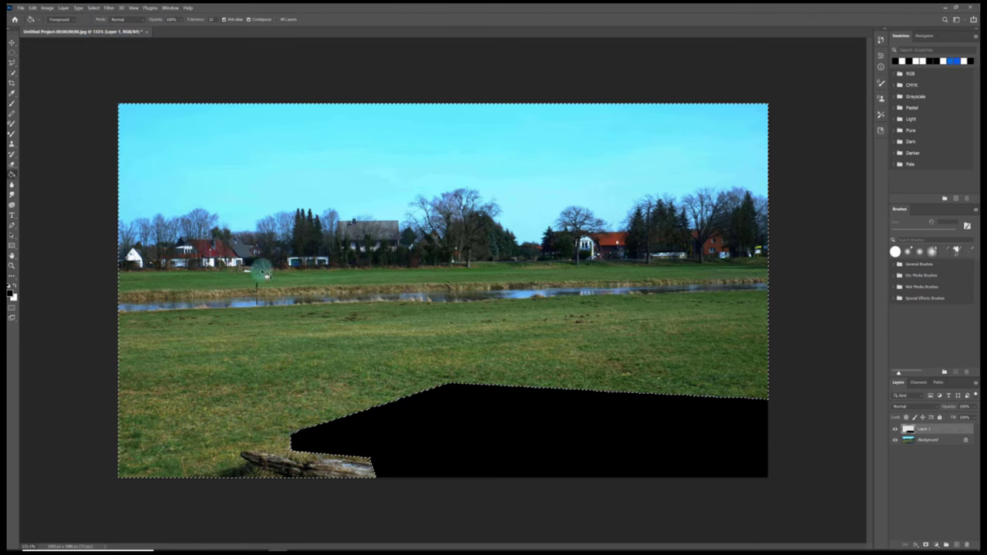
left_click(17, 287)
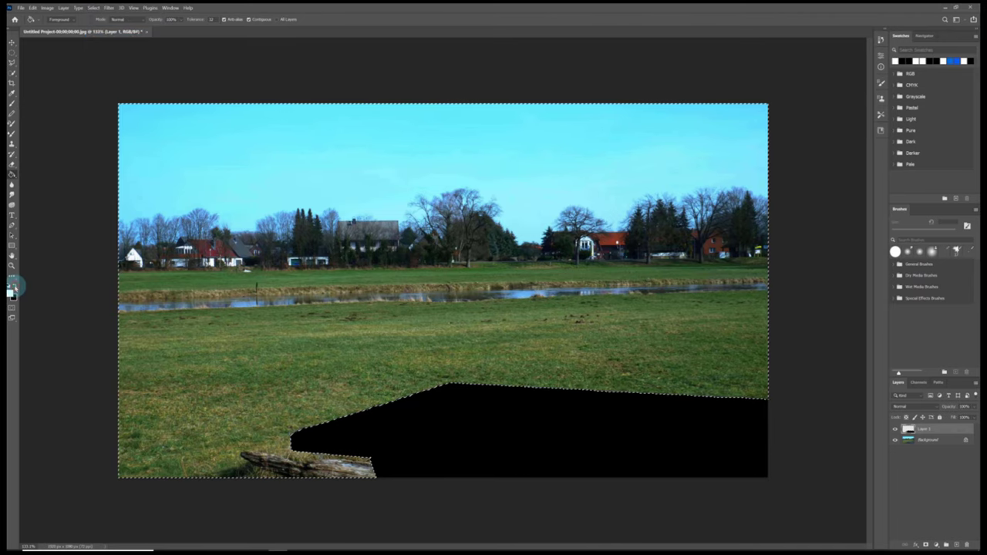
left_click(373, 250)
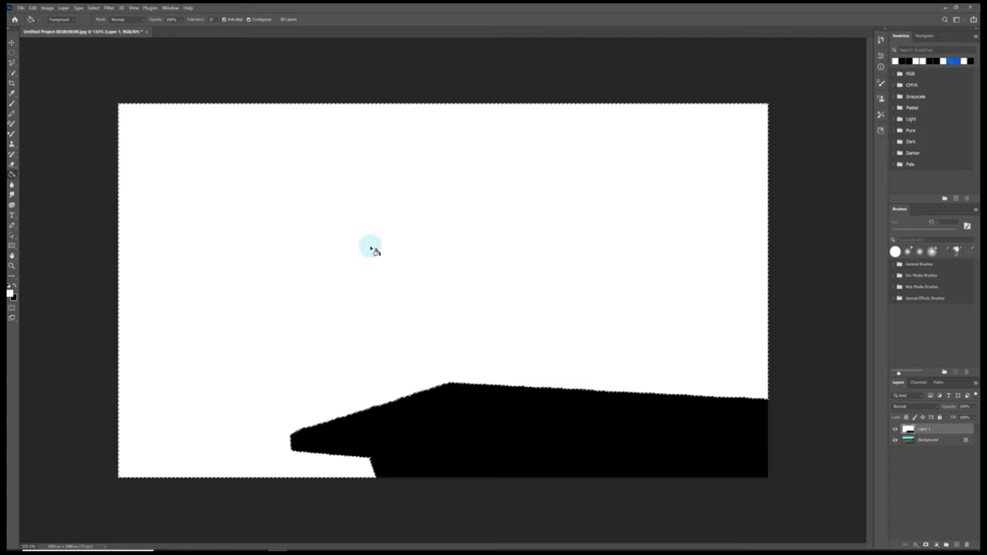
left_click(21, 9)
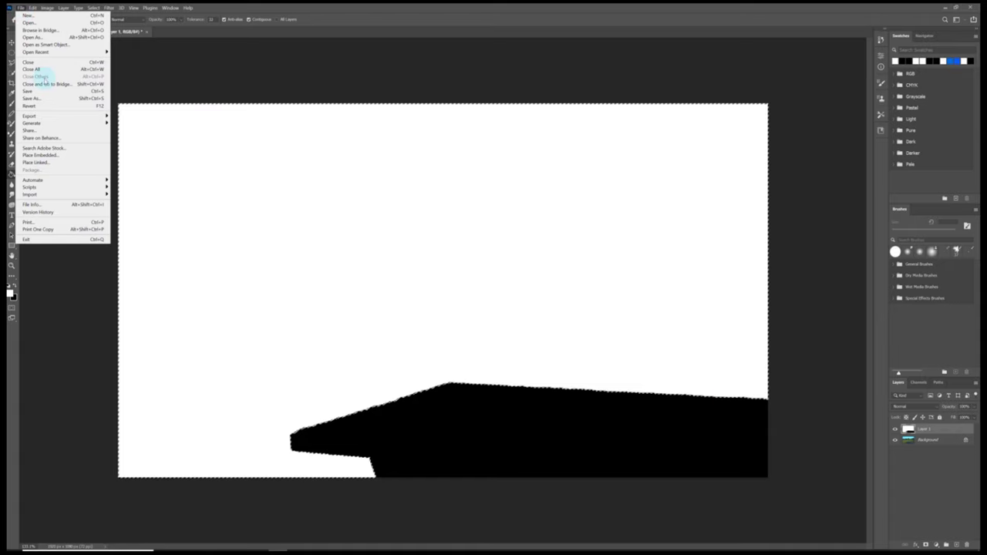
left_click(44, 98)
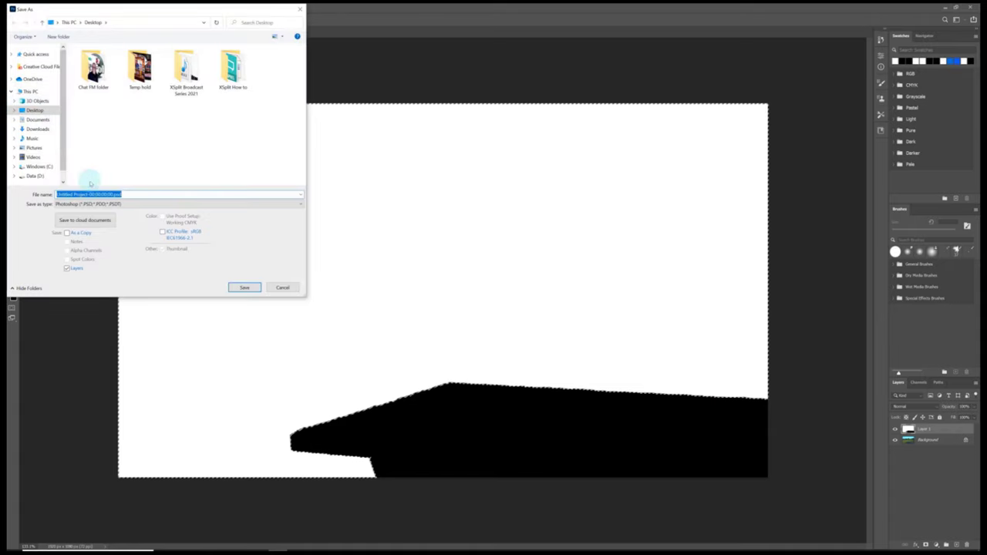
left_click(111, 203)
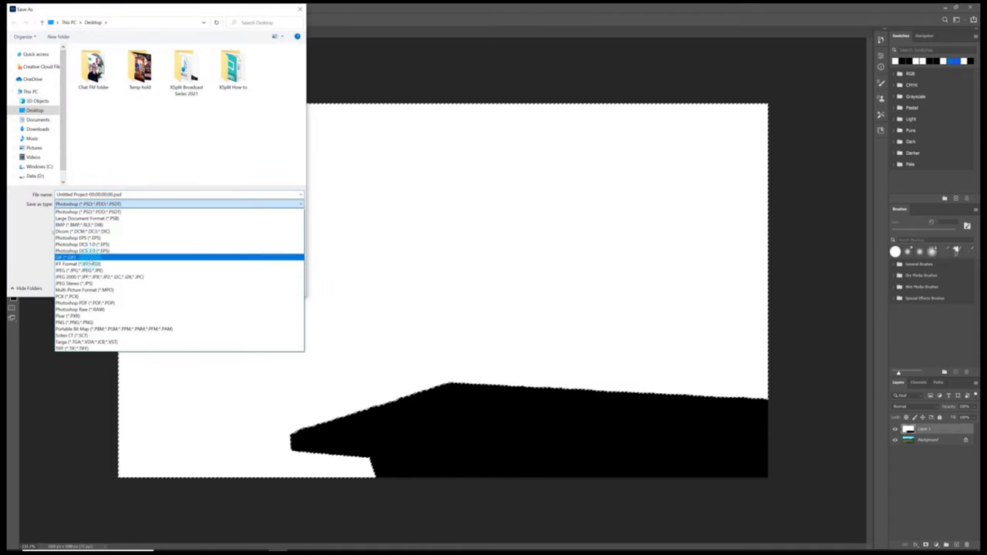
left_click(91, 271)
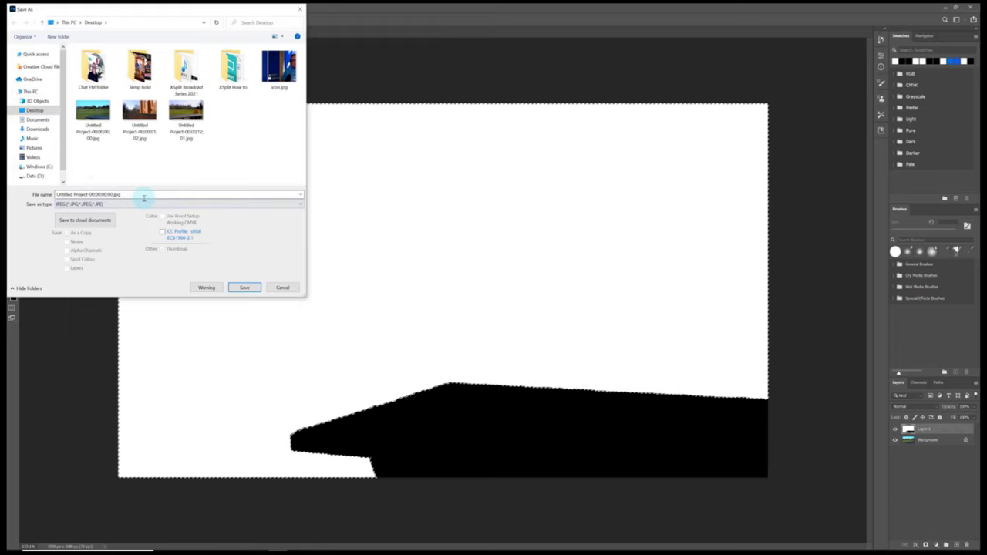
left_click(149, 195)
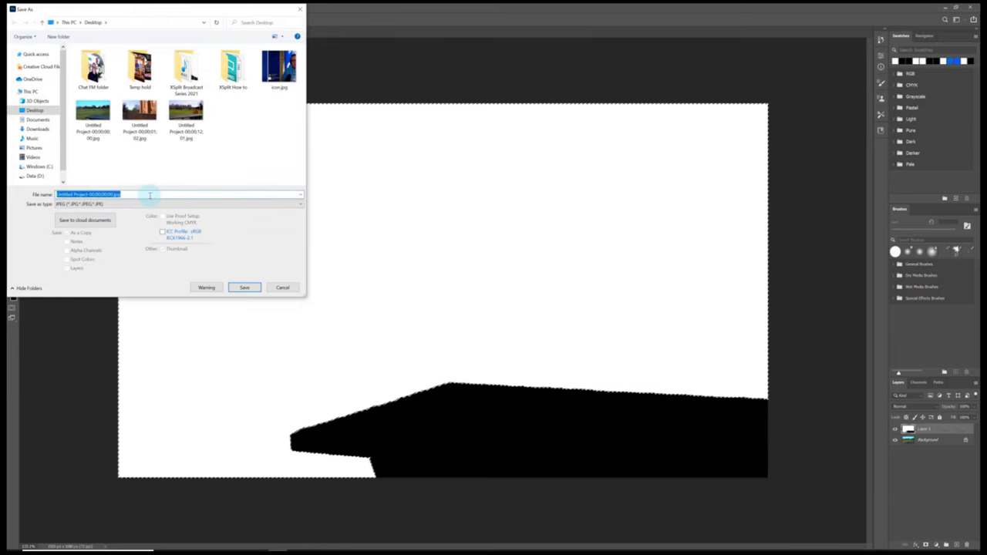
type("River mask")
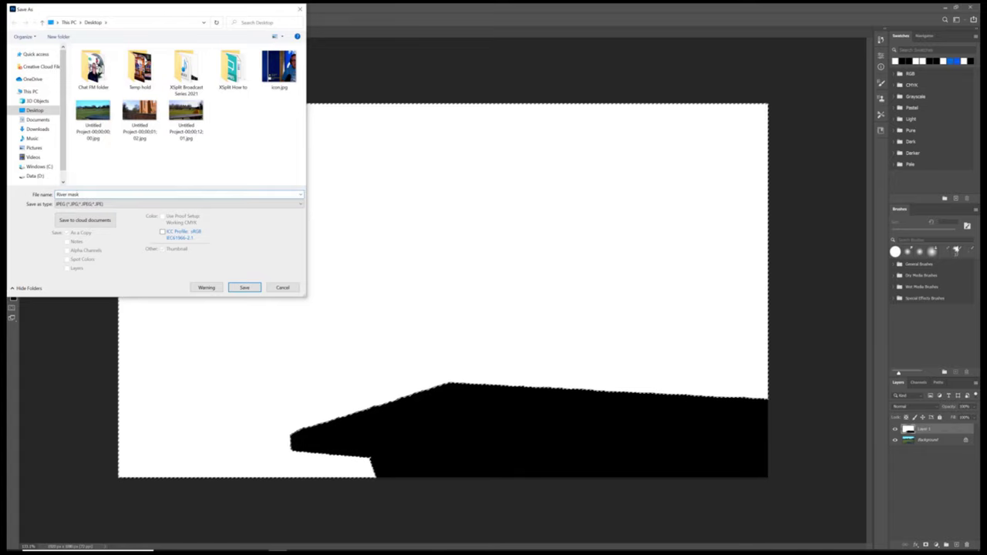
left_click(284, 287)
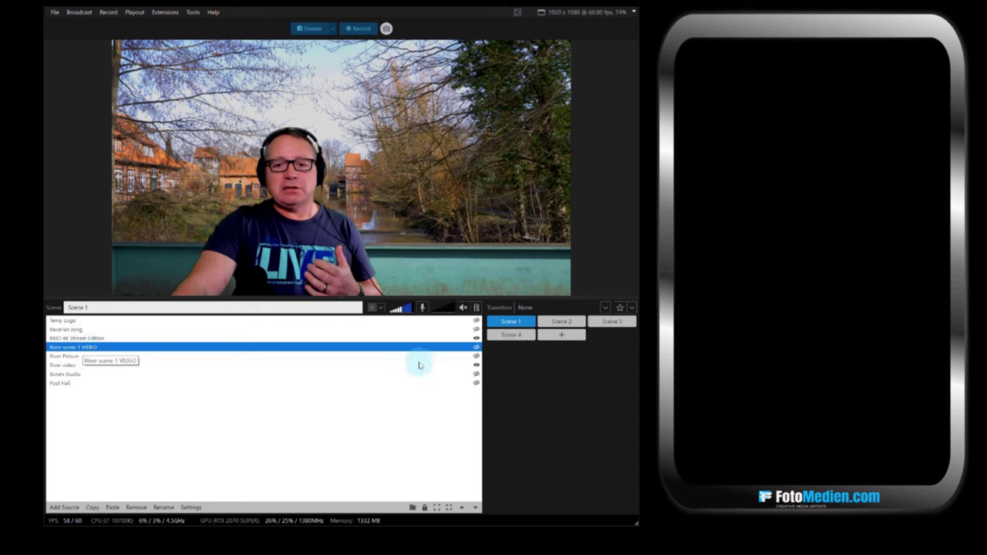
- Show the meadow background and move the webcam presenter up and to the right
left_click(476, 348)
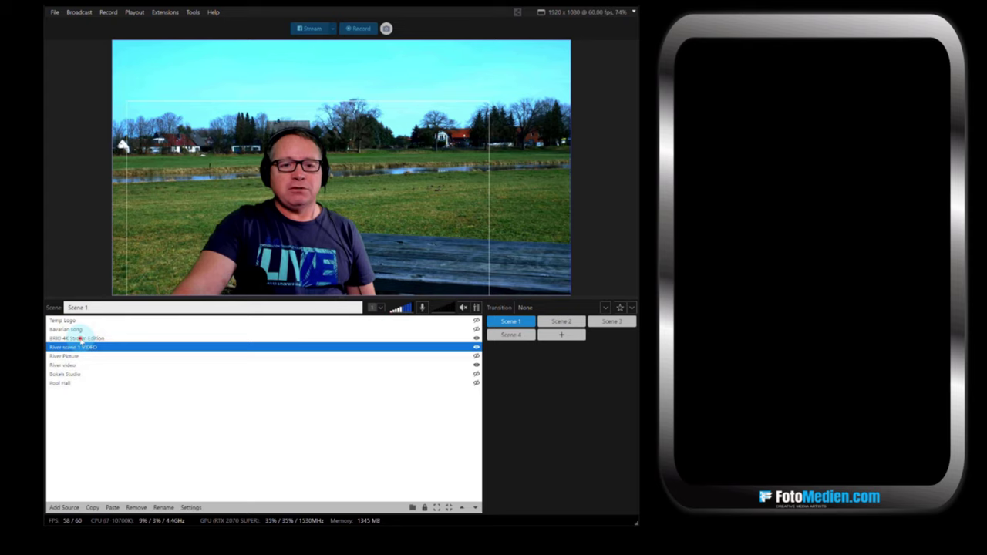
left_click(296, 255)
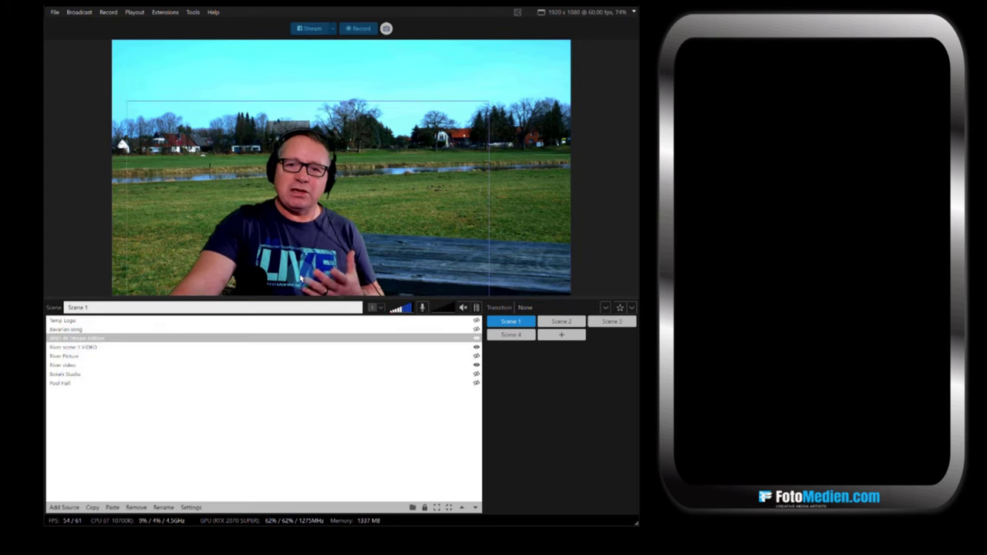
left_click_drag(297, 285, 402, 220)
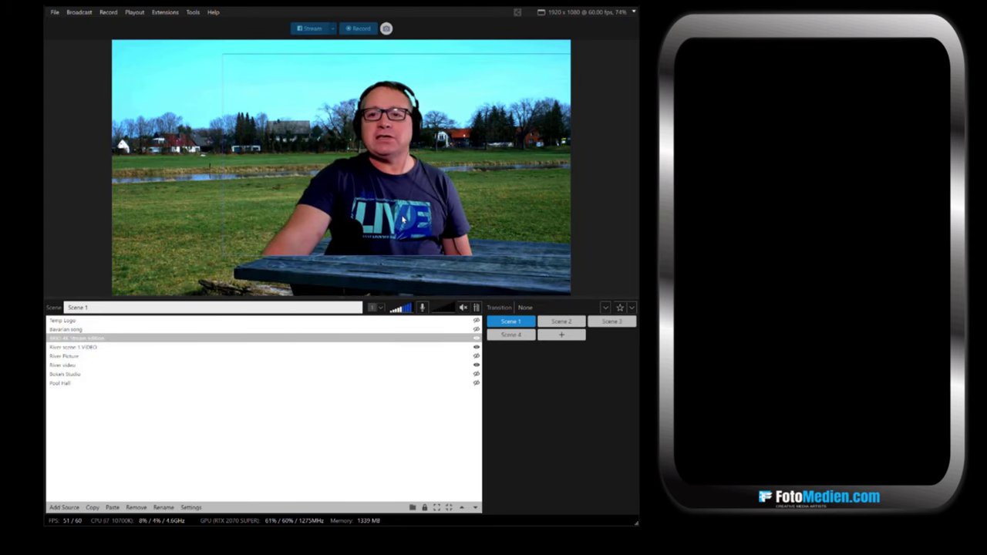
- Shrink the webcam twice from its top-left corner and nudge it slightly right
left_click(223, 57)
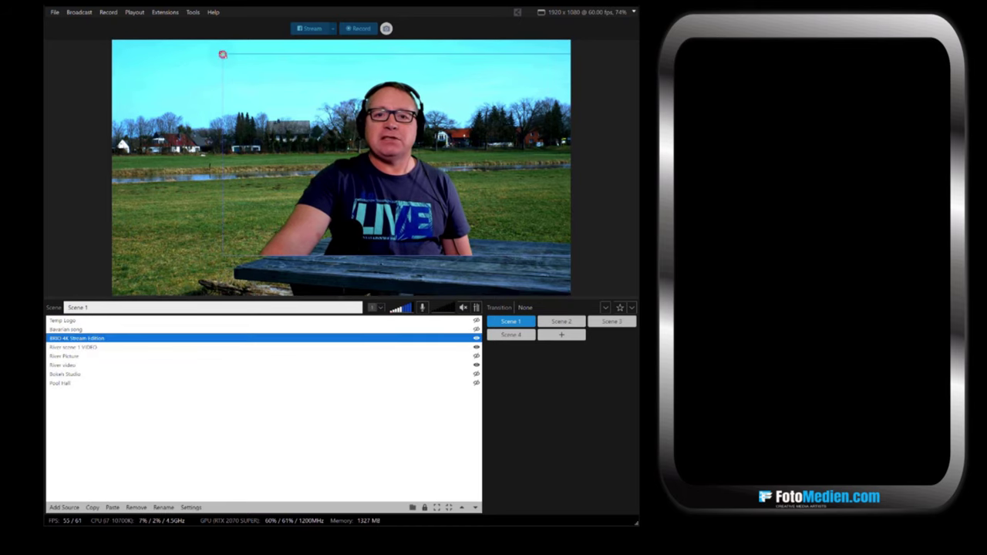
left_click_drag(222, 58, 299, 90)
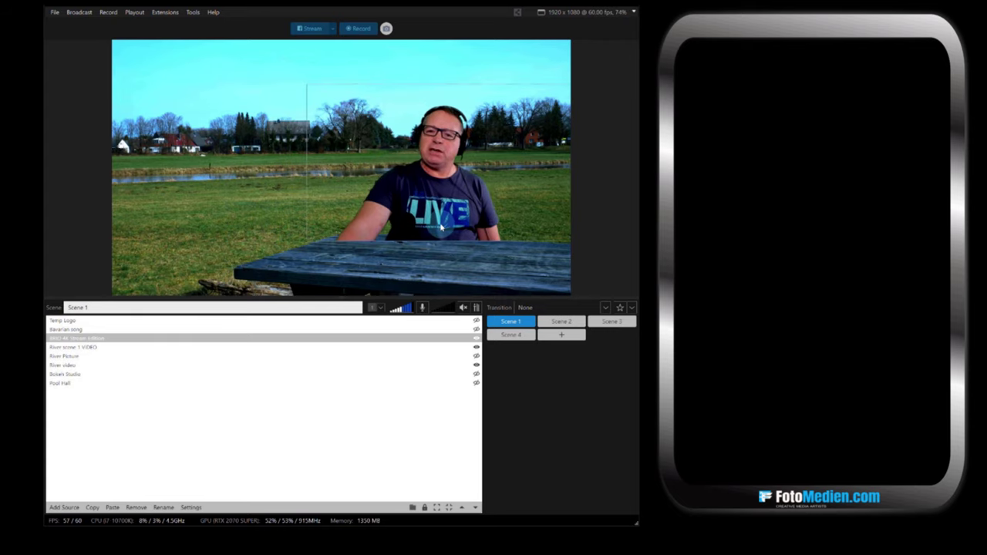
left_click(307, 89)
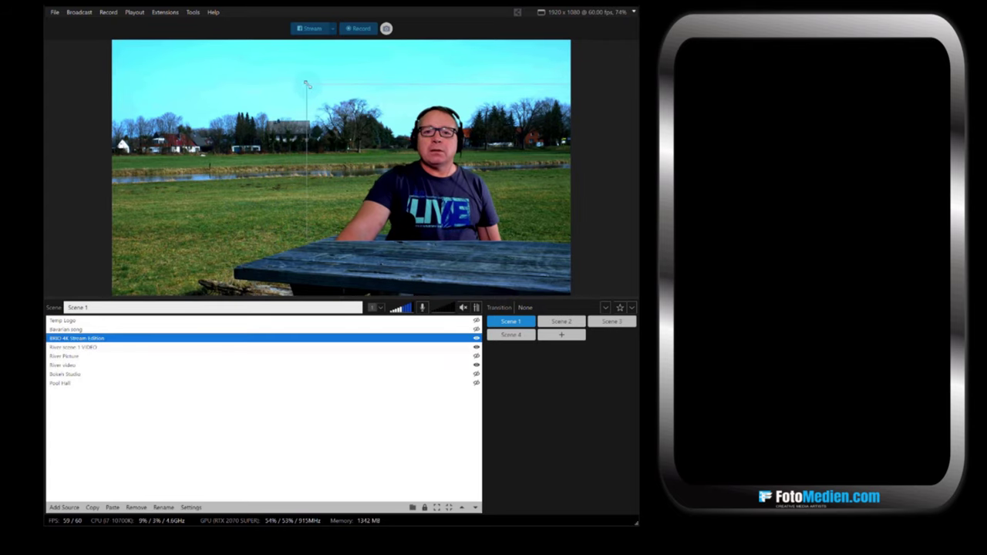
left_click_drag(308, 84, 323, 97)
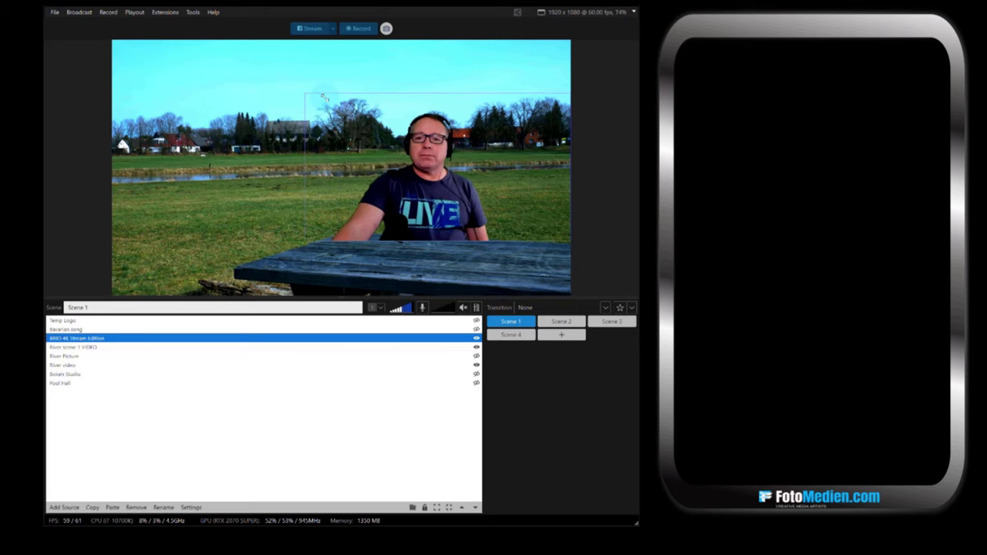
left_click_drag(429, 204, 450, 207)
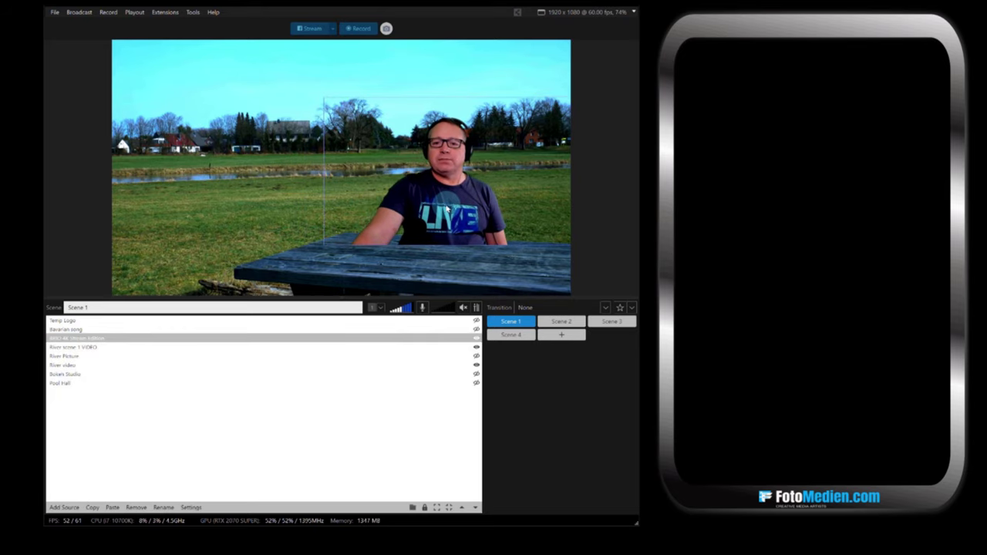
left_click(76, 339)
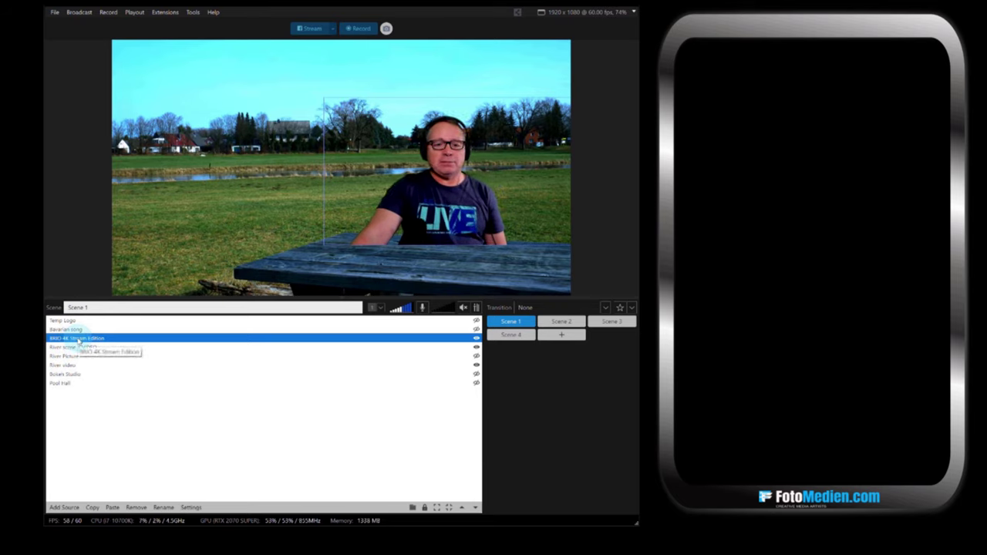
- Apply River scene 1 Mask.jpg as a stage mask on the BRIO webcam under Effects > Masking
left_click(192, 509)
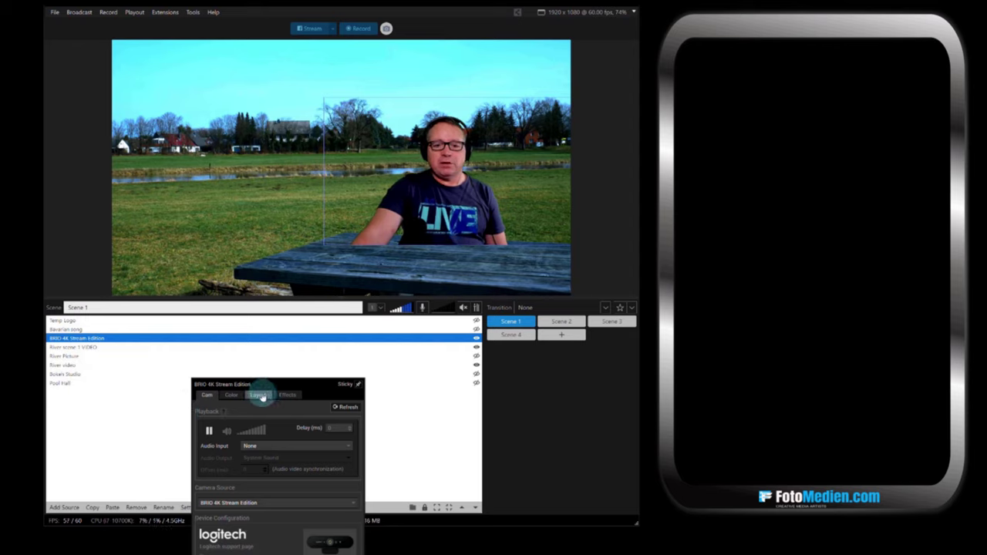
left_click(287, 396)
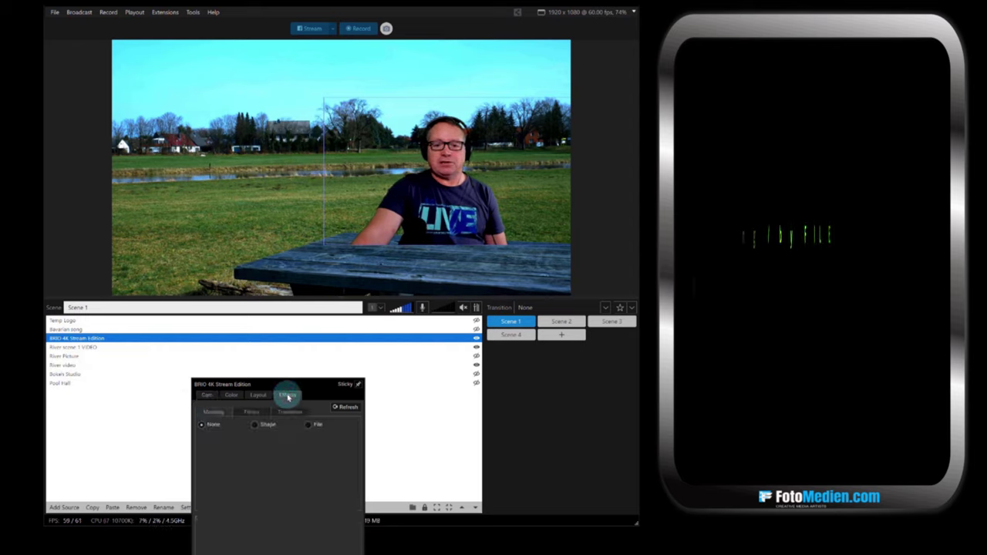
left_click(209, 413)
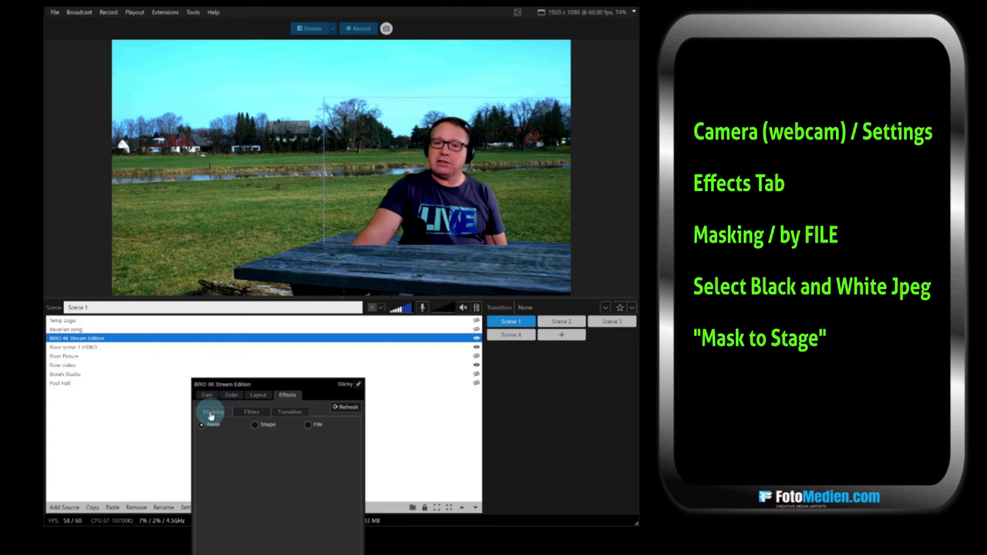
left_click(308, 425)
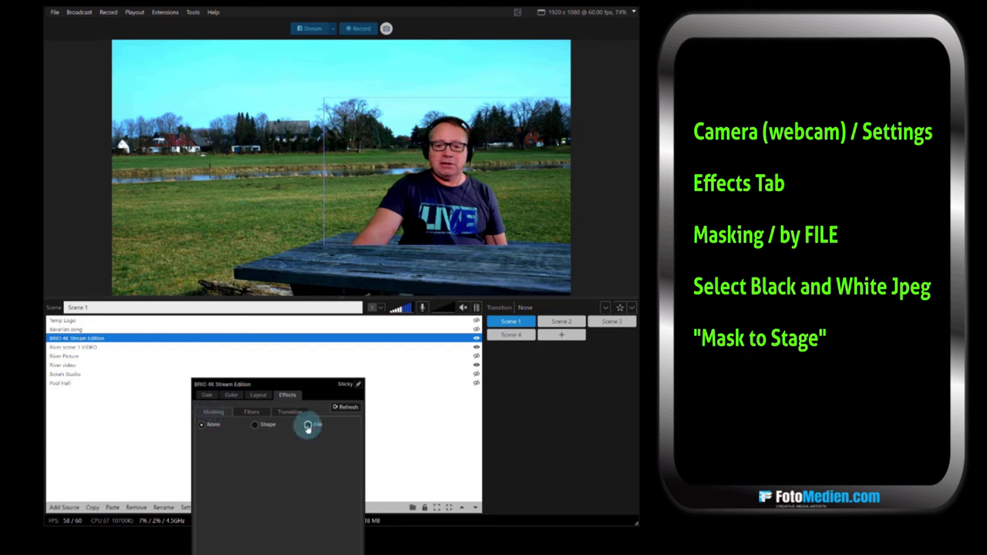
left_click(338, 470)
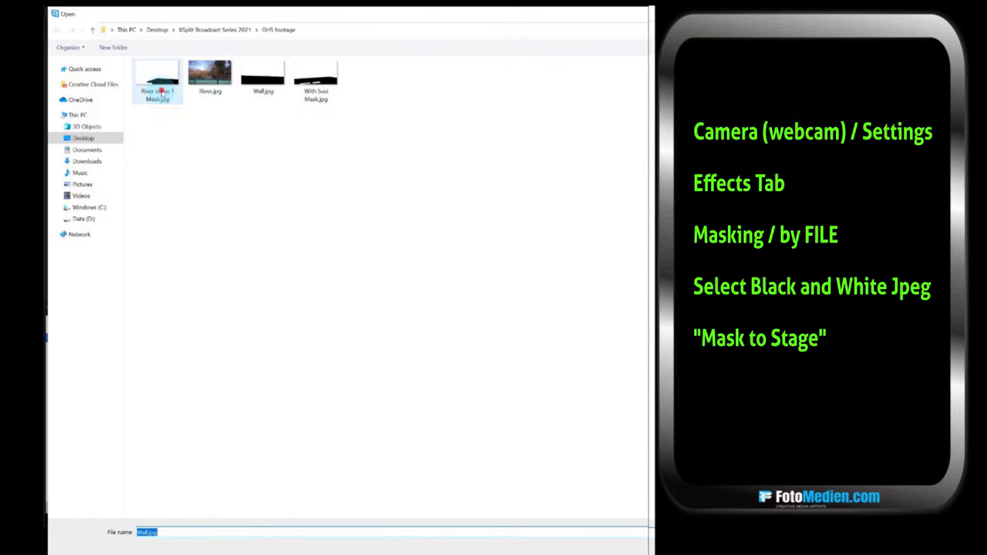
left_click(158, 81)
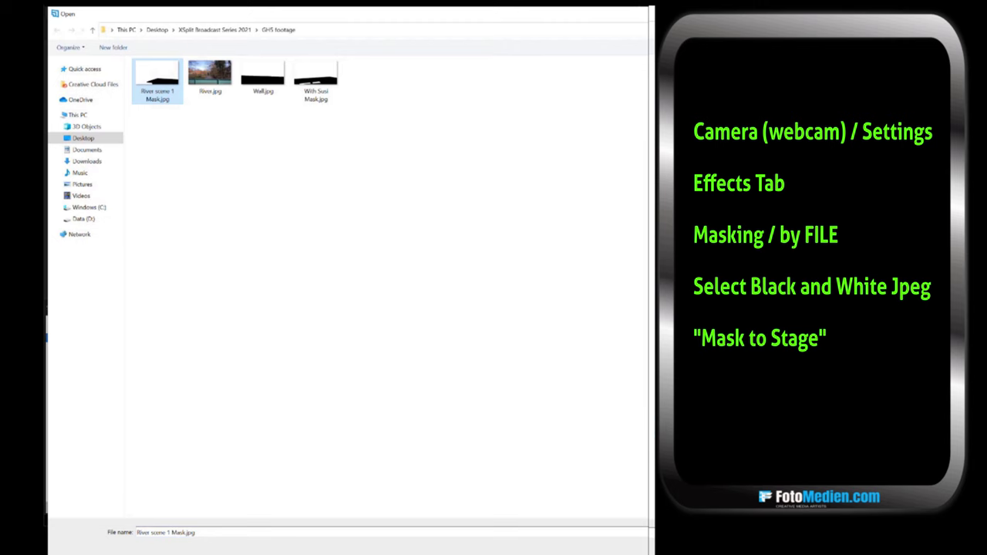
key("Return")
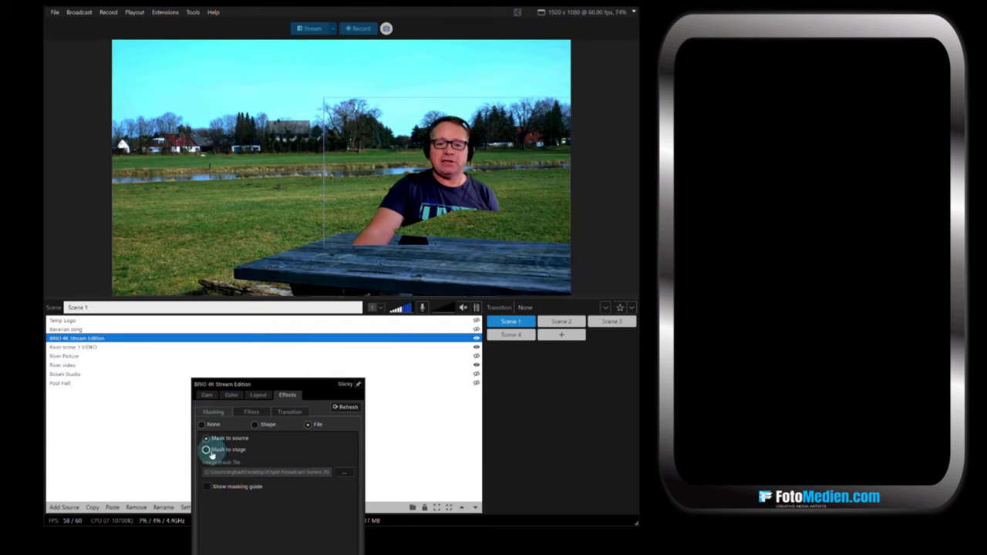
left_click(208, 451)
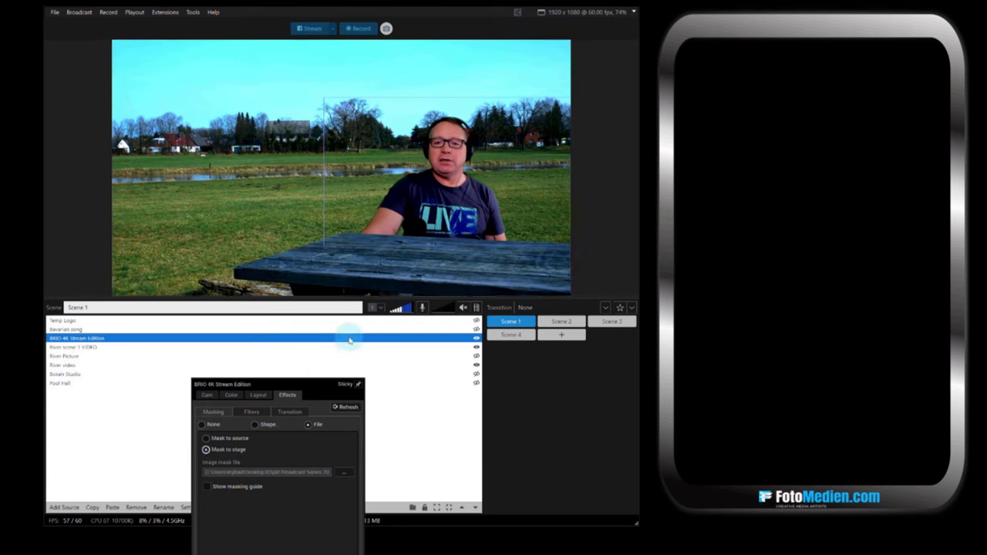
left_click(331, 239)
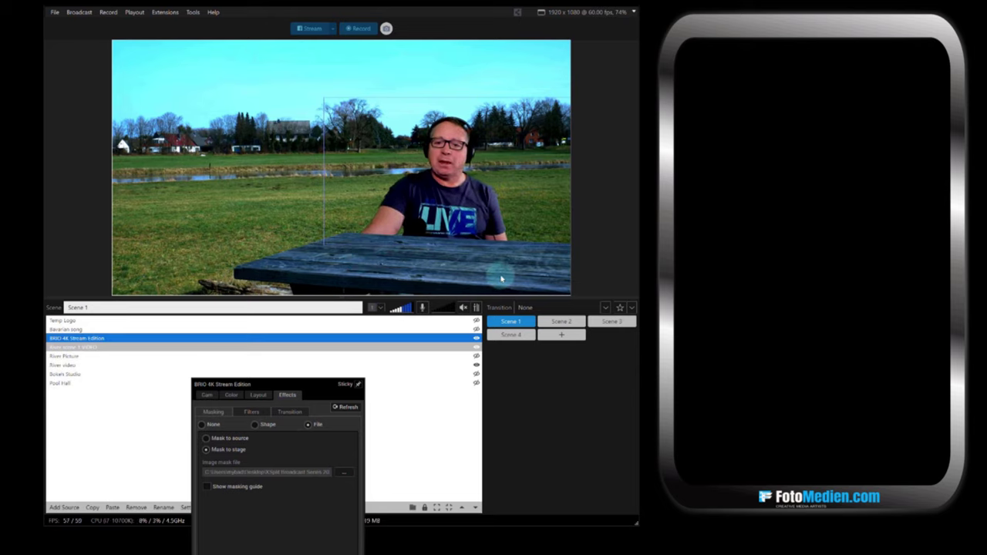
- Nudge the masked webcam source down and left so the person sits just behind the table edge
left_click(451, 214)
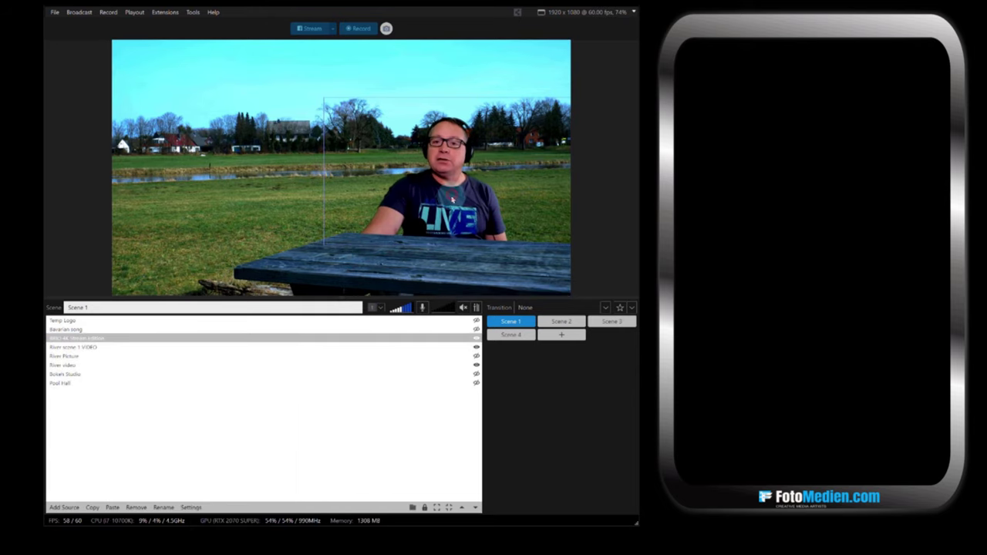
left_click(97, 338)
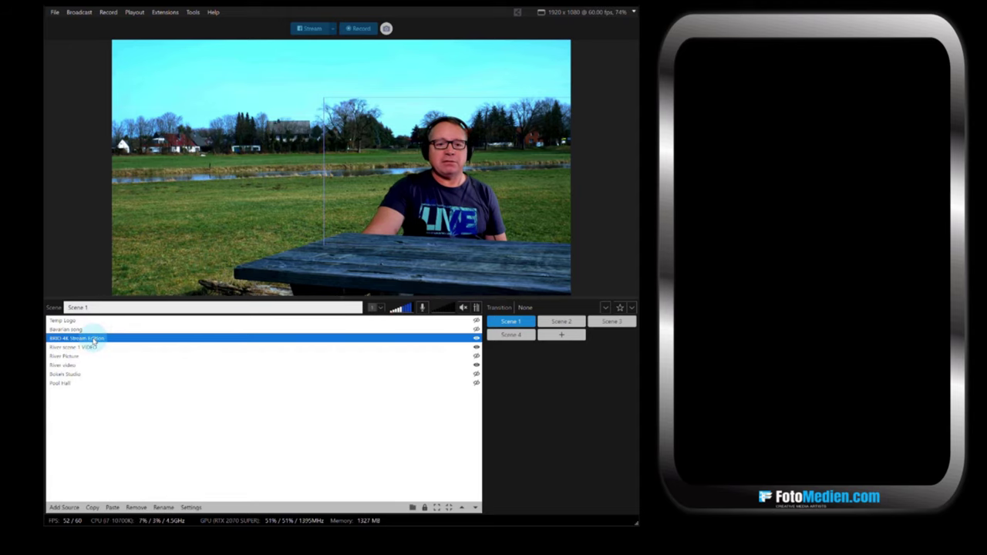
left_click(463, 199)
mouse_move(463, 199)
left_mouse_down()
mouse_move(430, 303)
mouse_move(434, 218)
mouse_move(445, 201)
mouse_move(456, 206)
left_mouse_up()
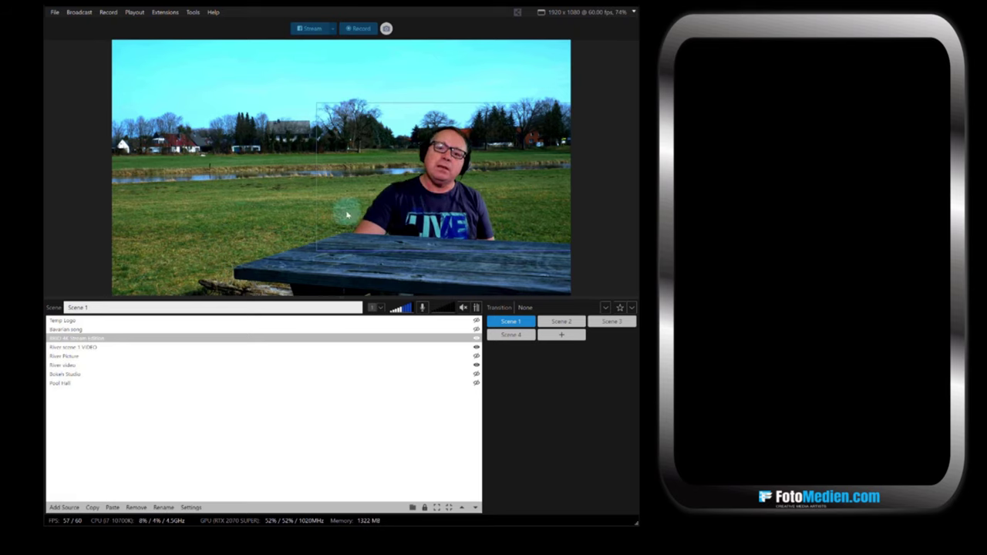
left_click(379, 286)
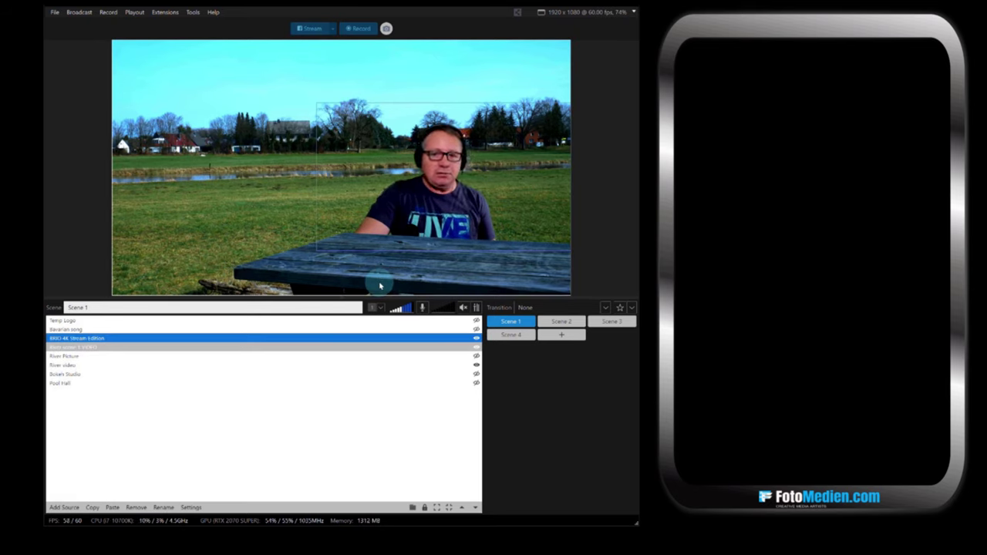
left_click(408, 212)
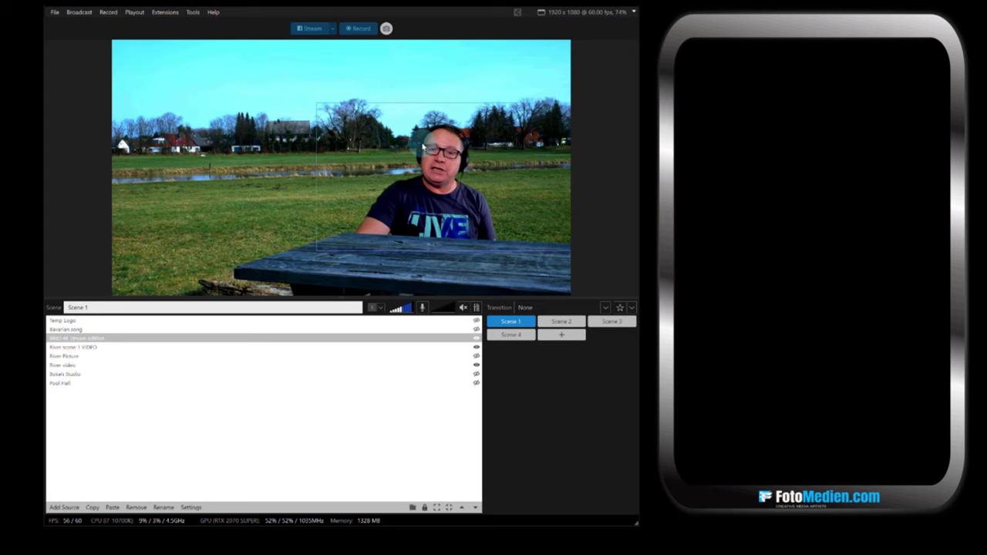
left_click(379, 260)
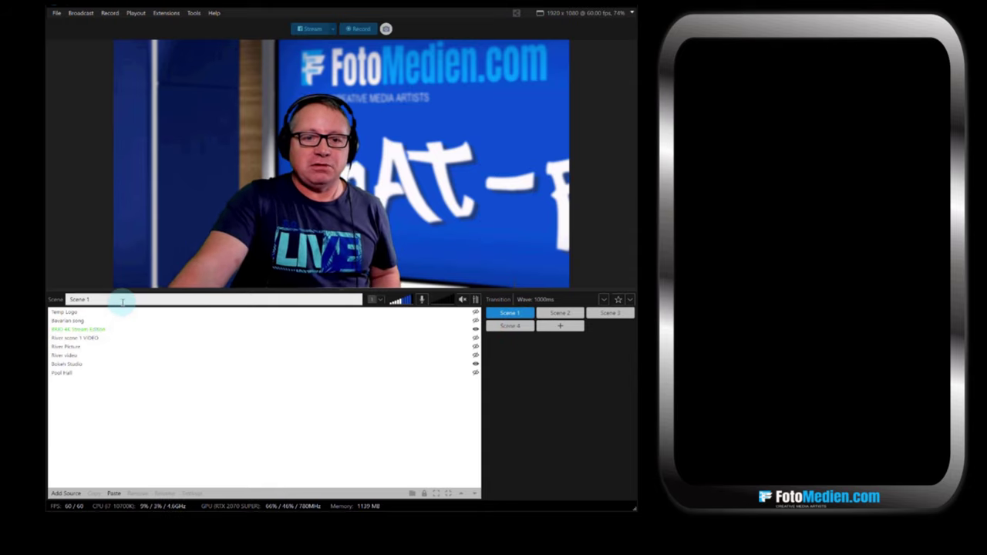
- Rename Scene 1 to 'Main'
double_click(72, 299)
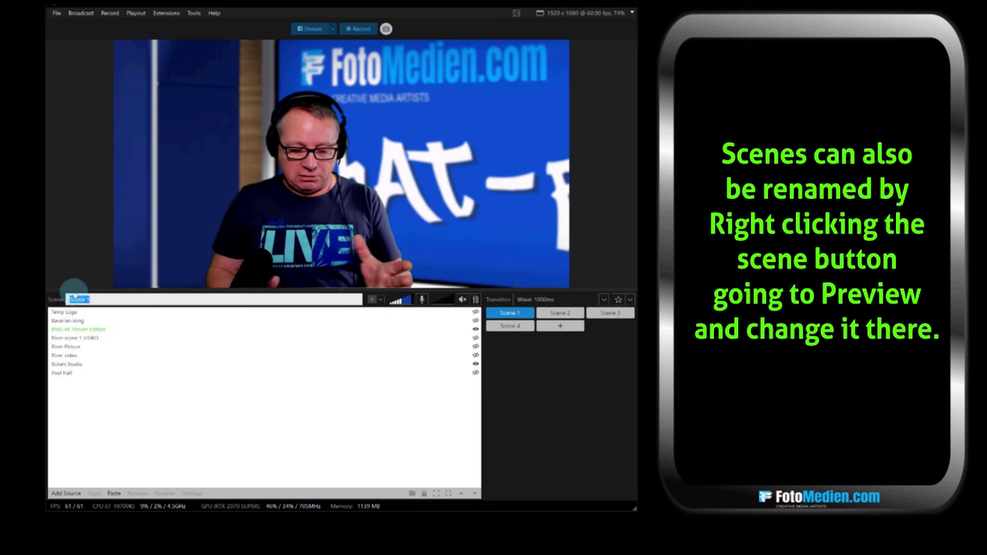
type("Main")
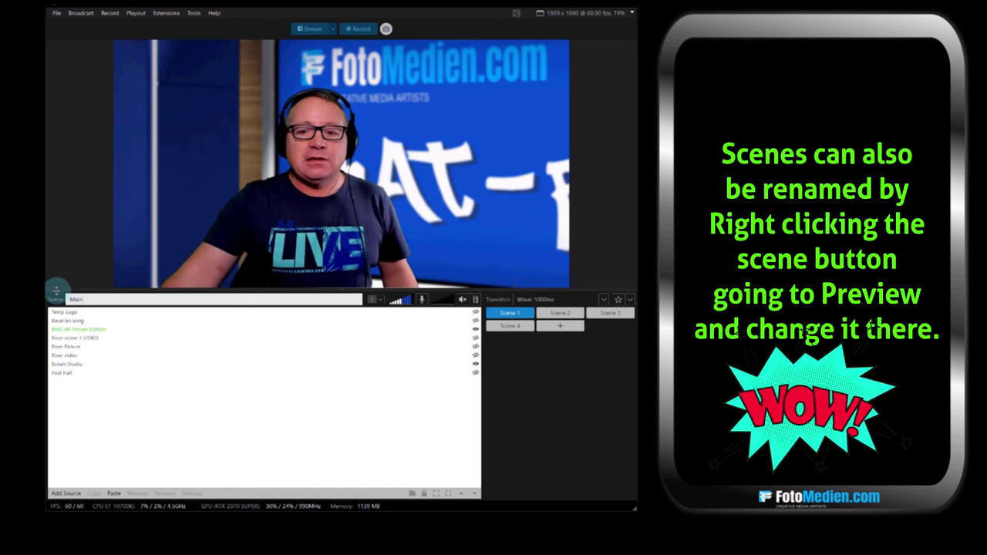
key("Return")
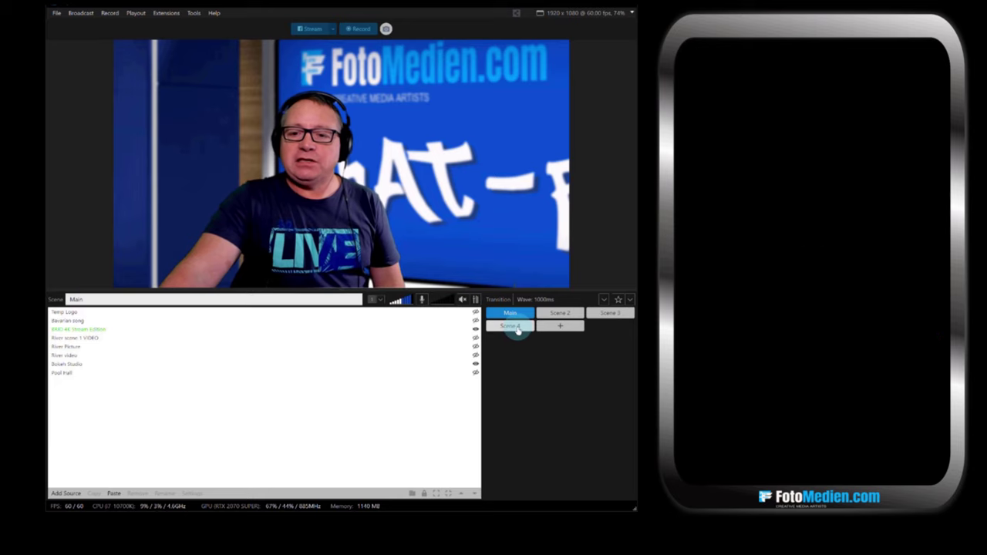
- Rename Scene 4, the Be right back clock scene, to 'Interval', then switch to Scene 3
left_click(517, 328)
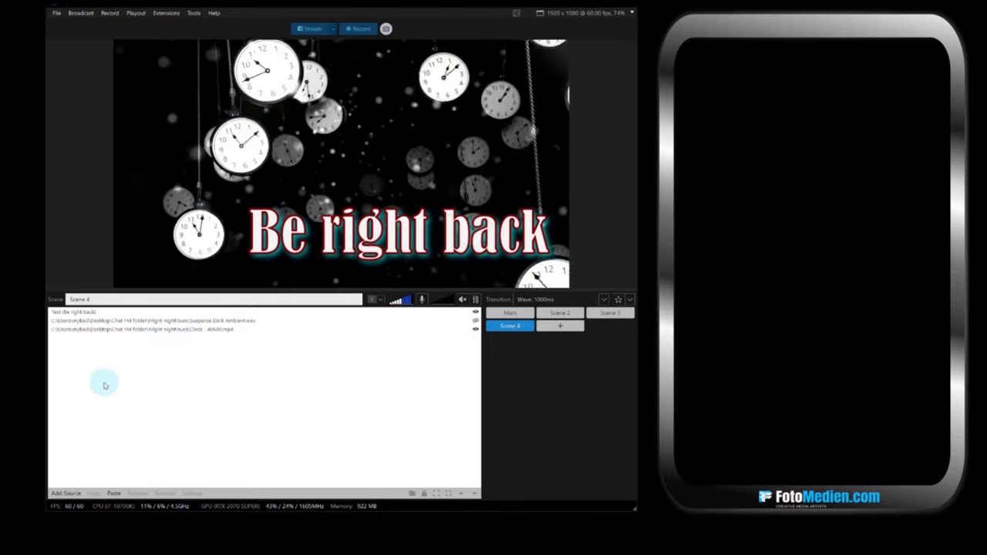
double_click(77, 299)
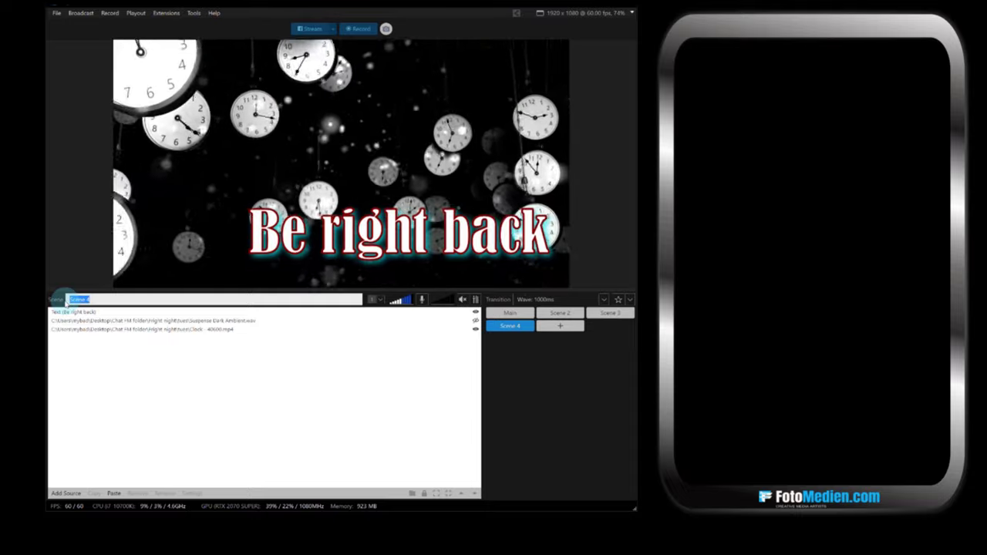
type("B")
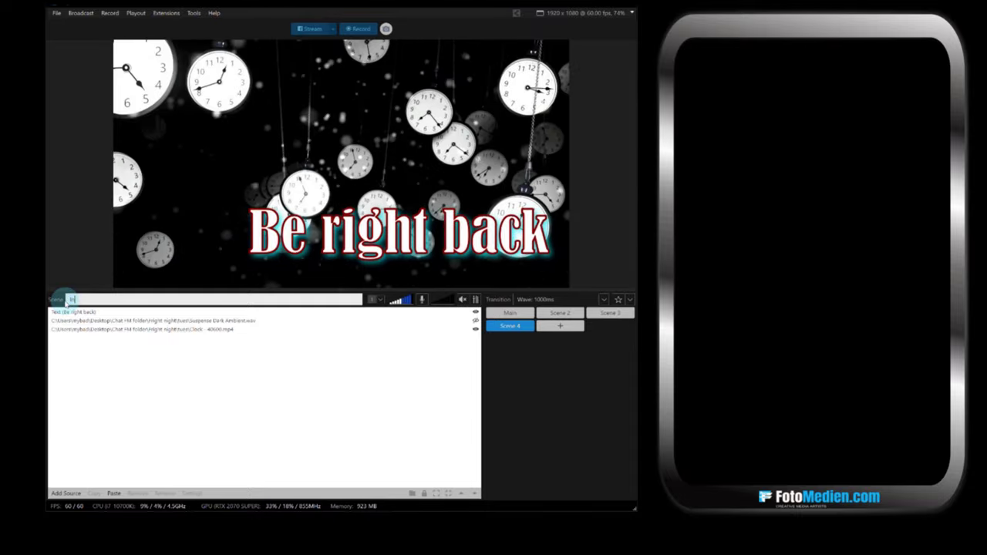
type("nterval")
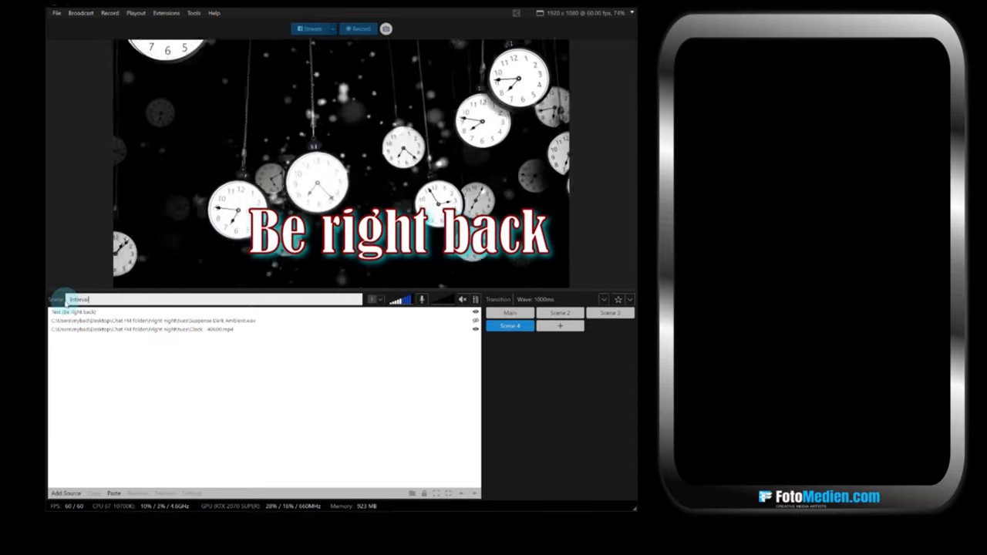
left_click(140, 423)
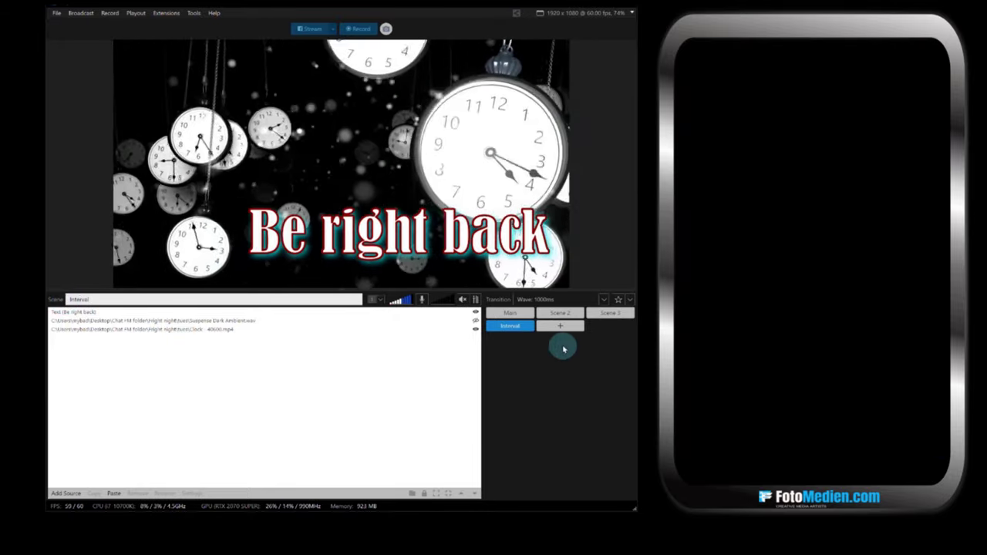
left_click(609, 313)
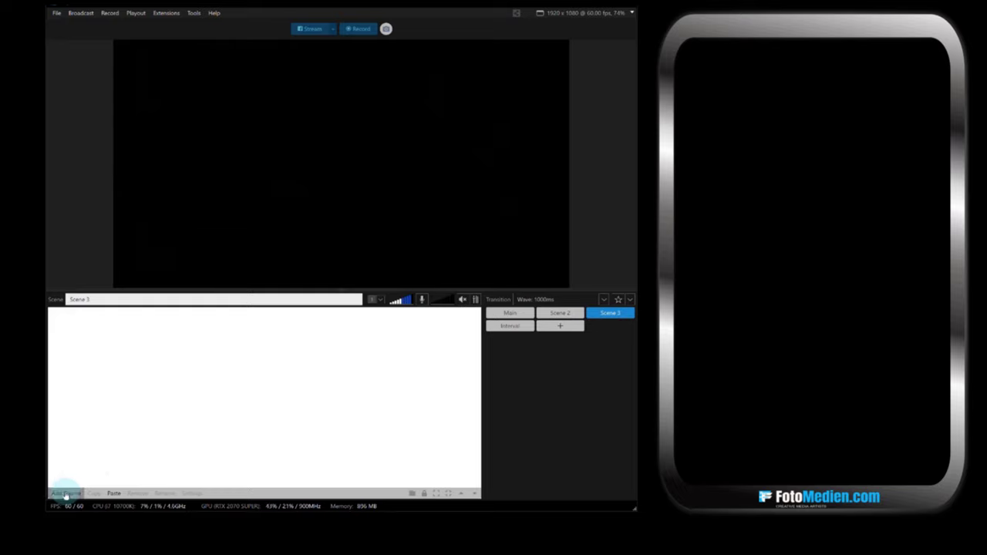
- Add Countdown Starting Soon.avi as a media file source and enlarge it to fill the canvas
left_click(66, 494)
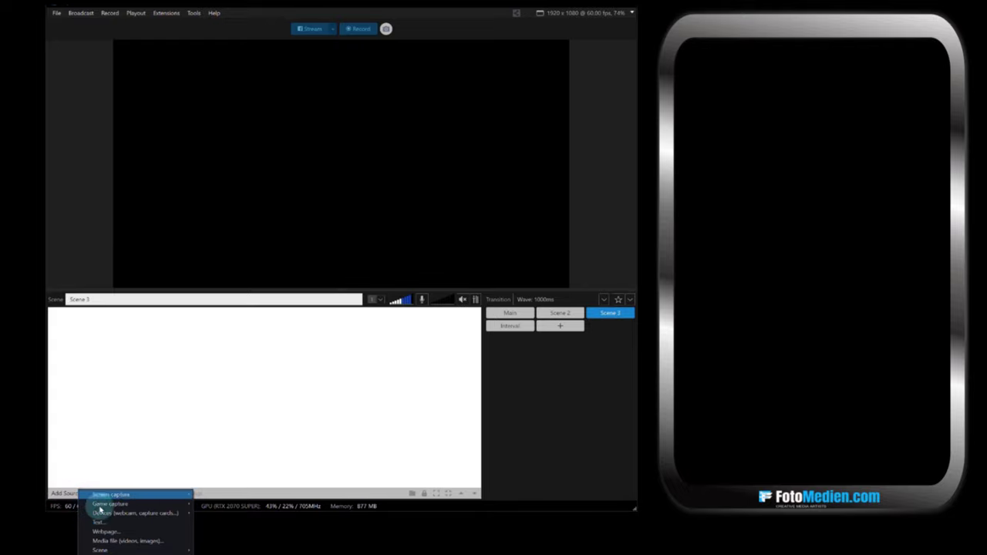
left_click(142, 542)
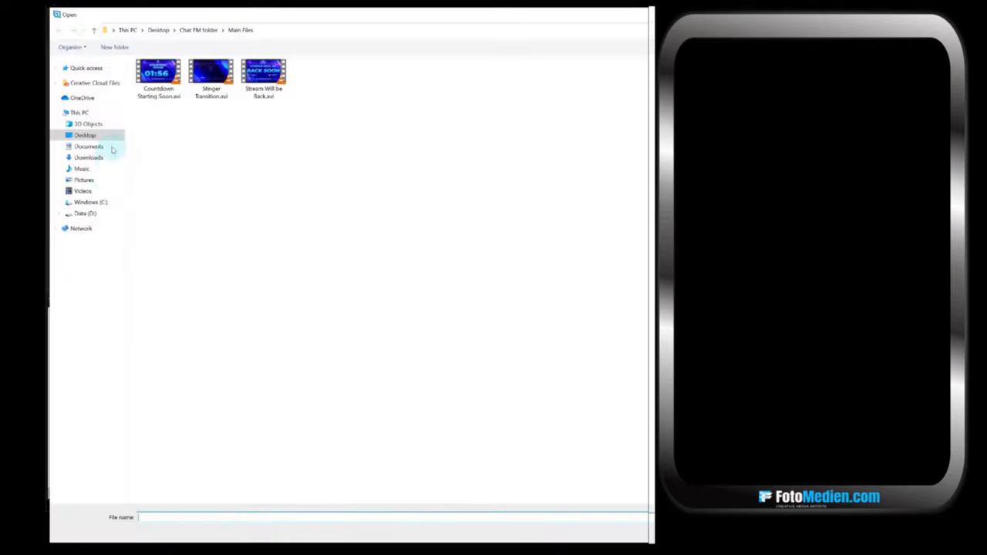
left_click(182, 96)
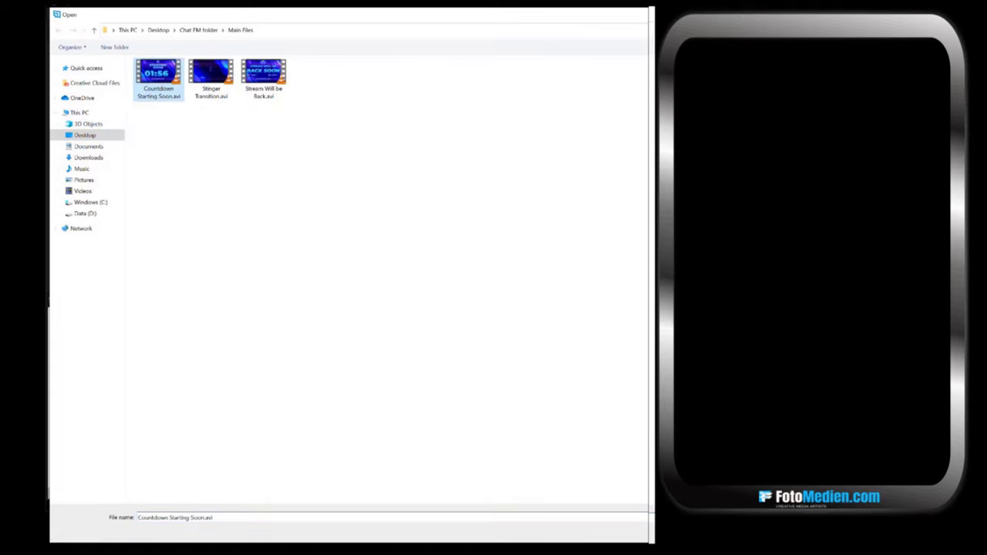
key("Return")
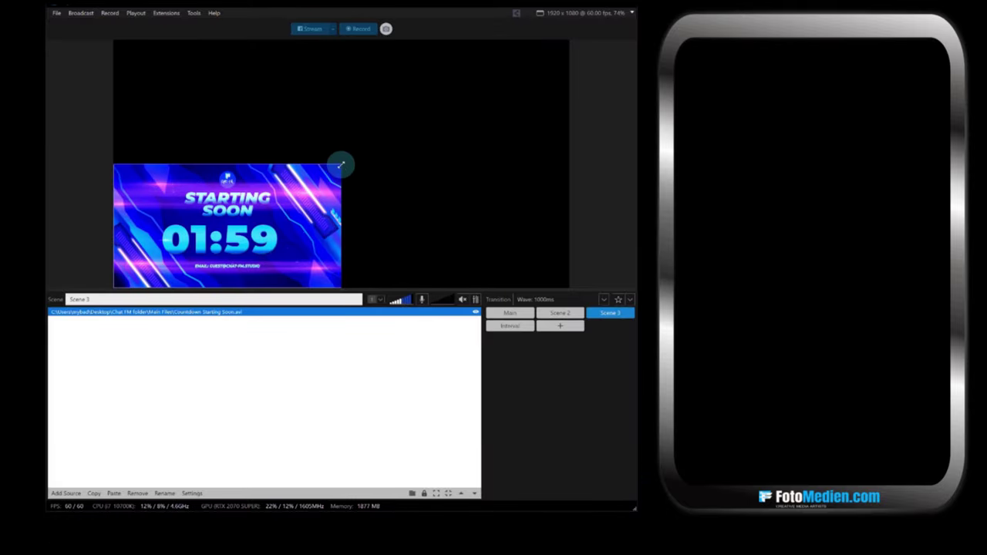
left_click_drag(341, 164, 551, 42)
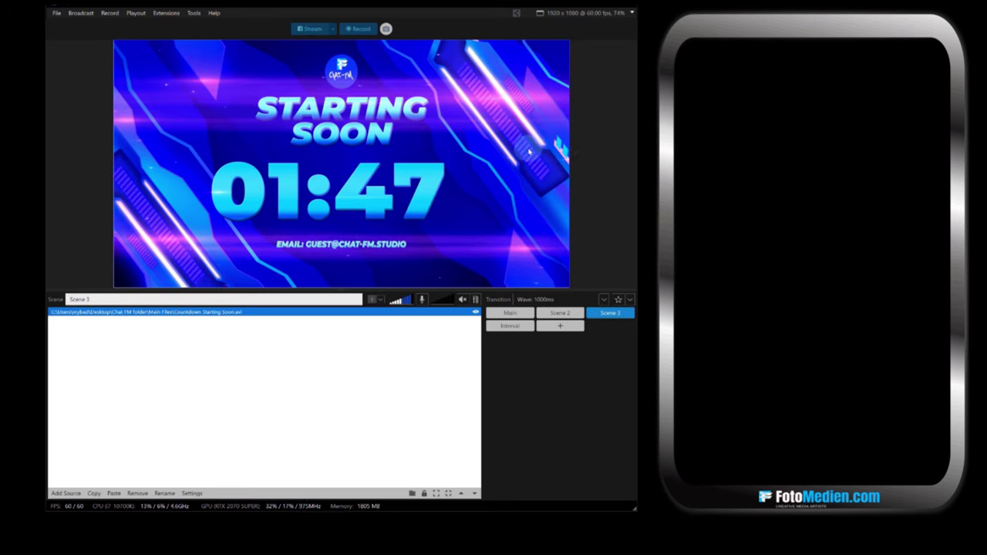
left_click(287, 332)
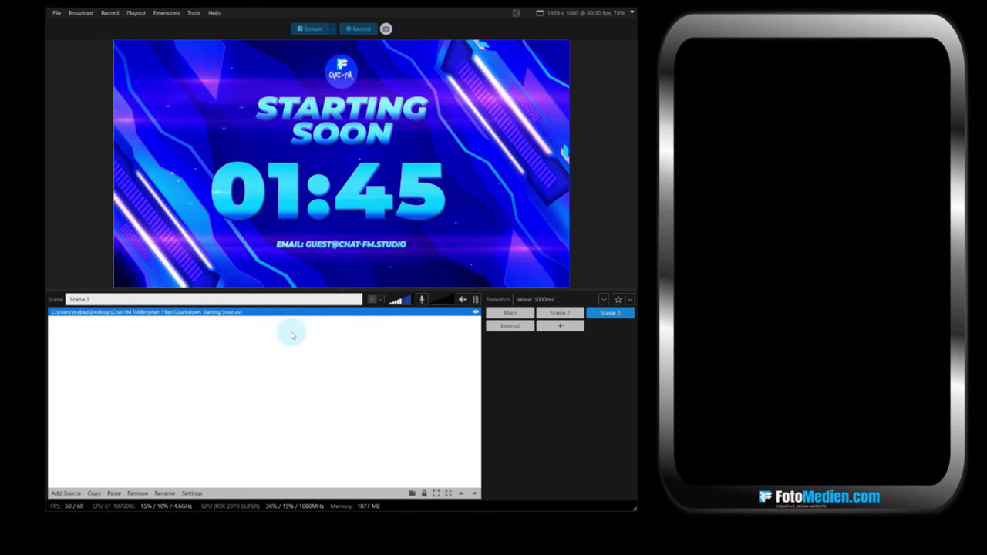
- Rename Scene 3 to 'Intro countdown'
left_click(379, 259)
left_click(221, 309)
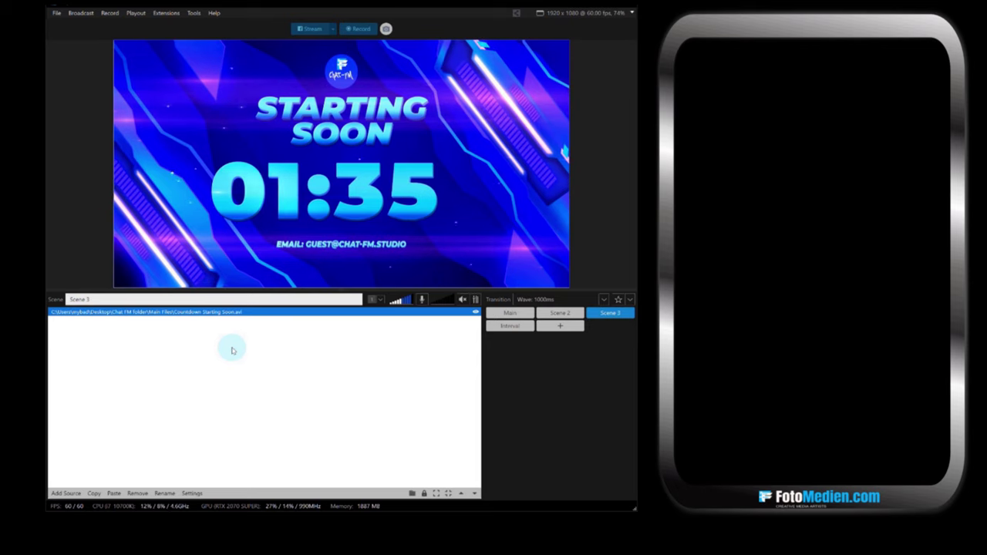
left_click_drag(179, 300, 67, 303)
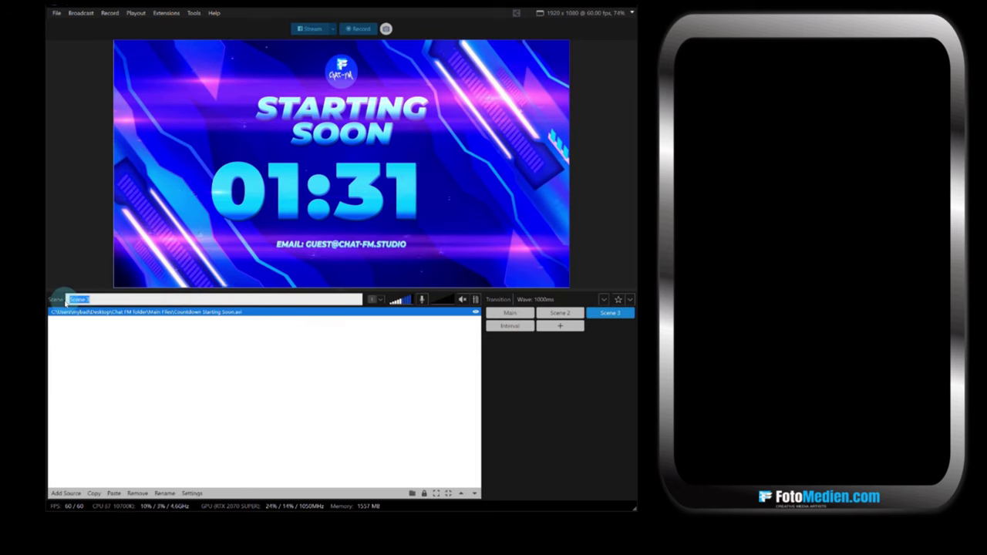
type("Intro")
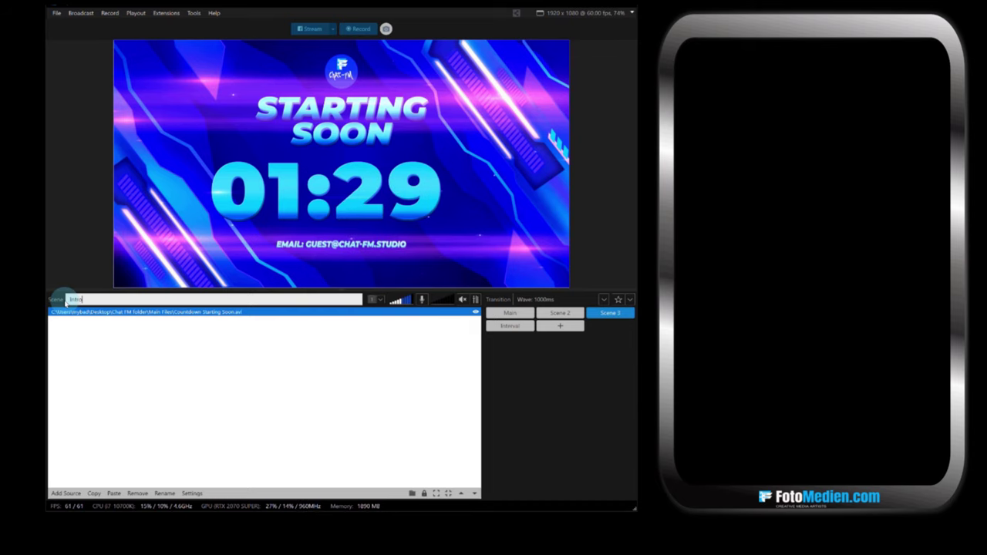
type(" countdow")
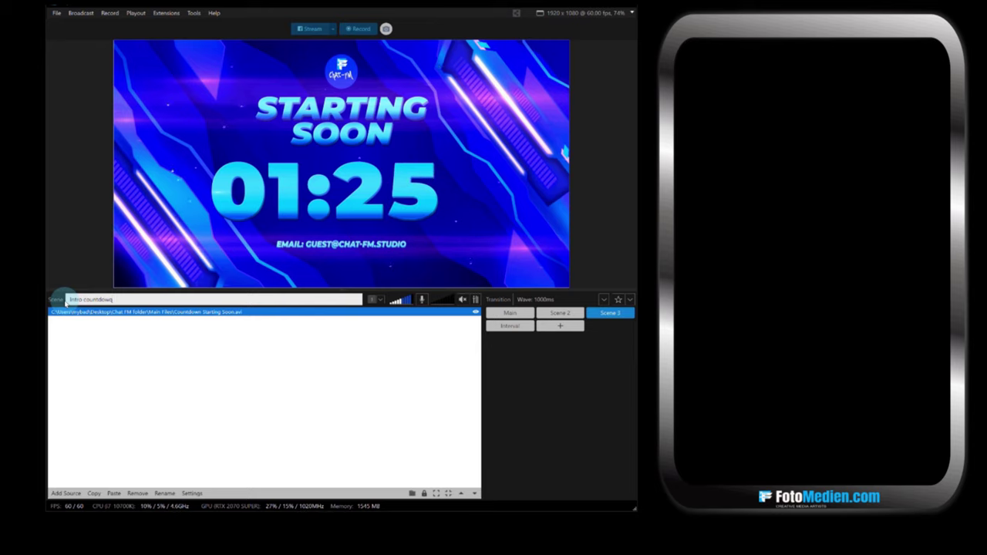
type("n")
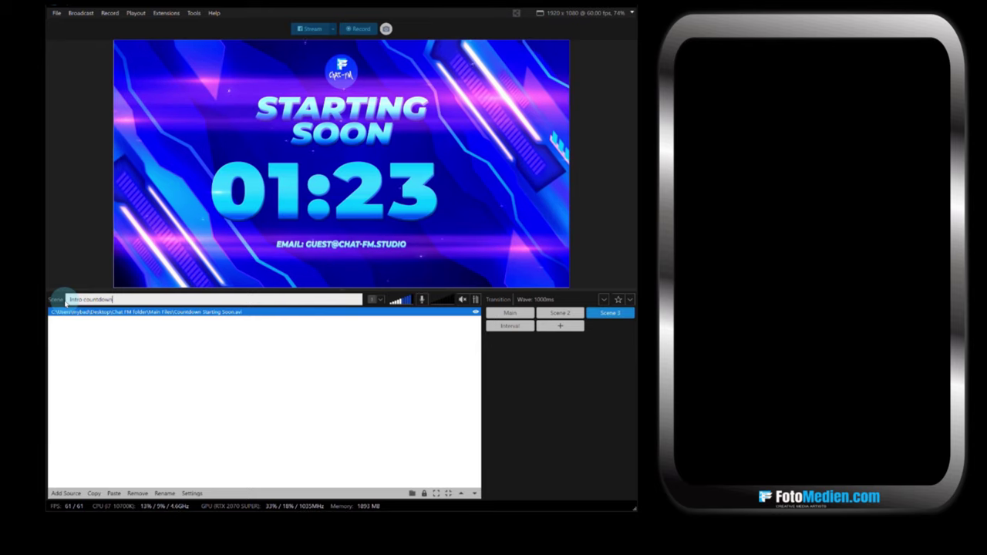
left_click(80, 352)
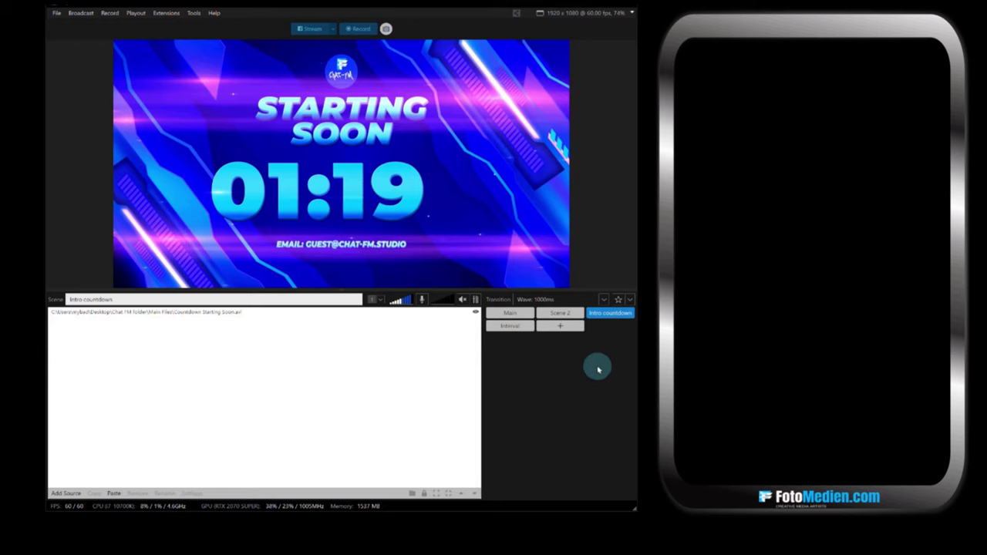
- Make Main live and set the transition to Fade To White at 1000 ms instead of Zoom
left_click(510, 312)
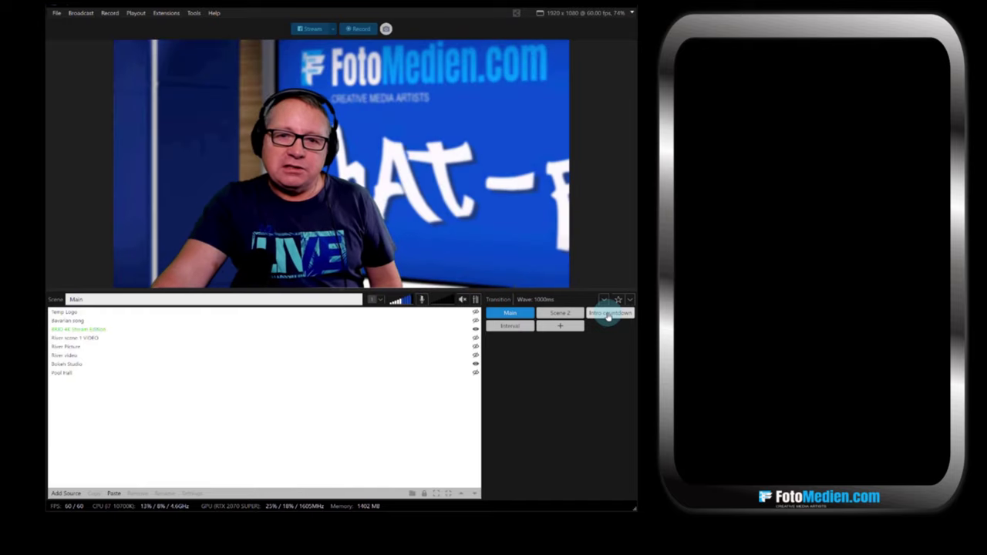
left_click(562, 300)
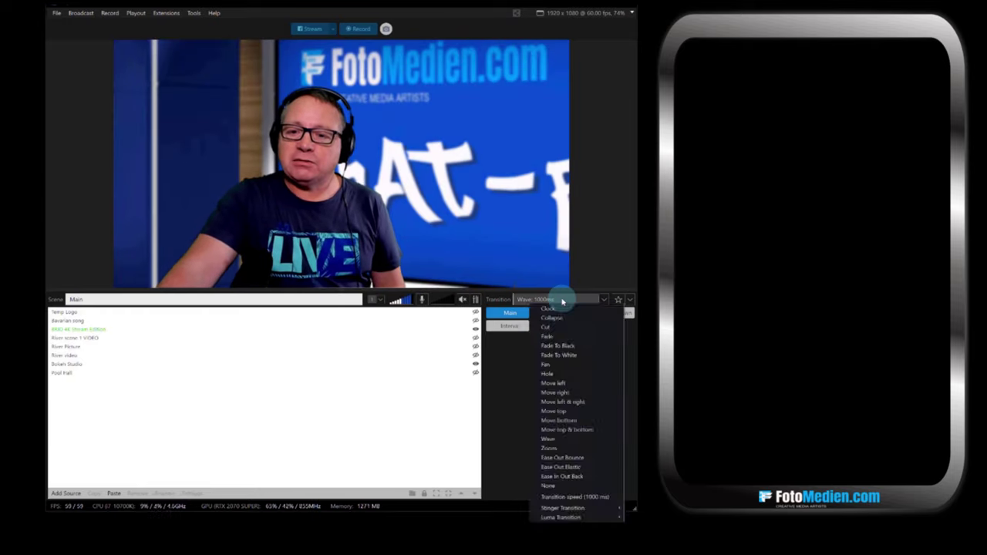
left_click(561, 448)
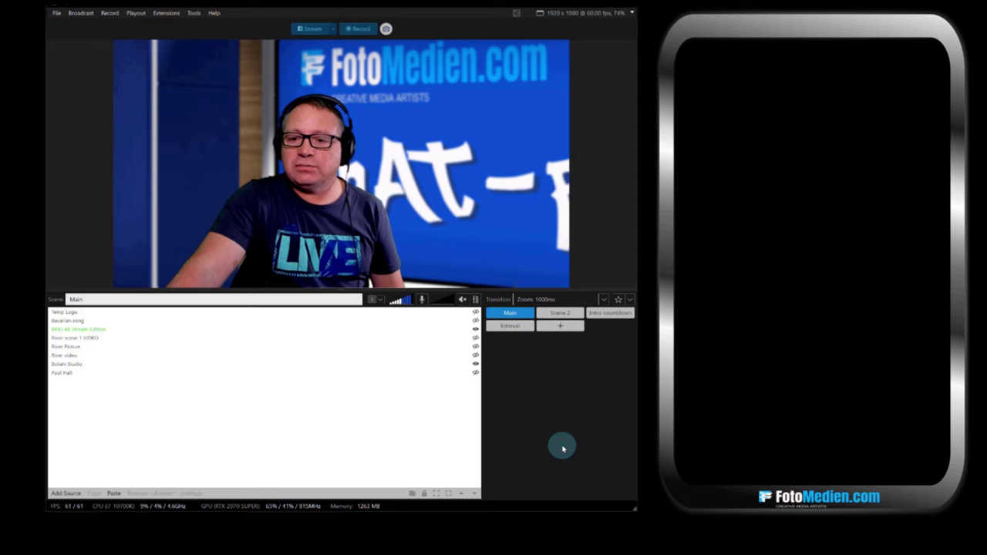
left_click(573, 303)
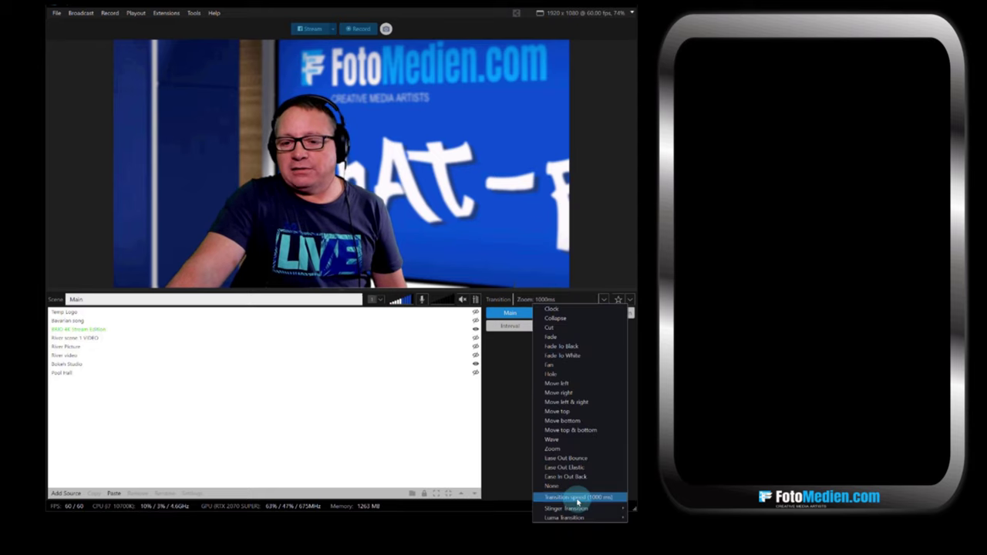
mouse_move(577, 501)
left_mouse_down()
mouse_move(567, 501)
mouse_move(610, 499)
mouse_move(584, 501)
left_mouse_up()
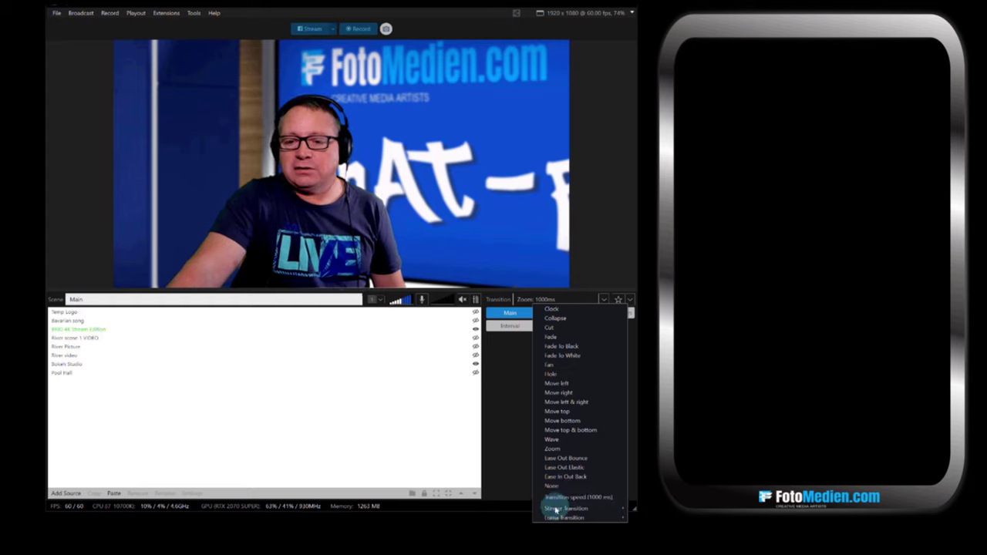
mouse_move(557, 510)
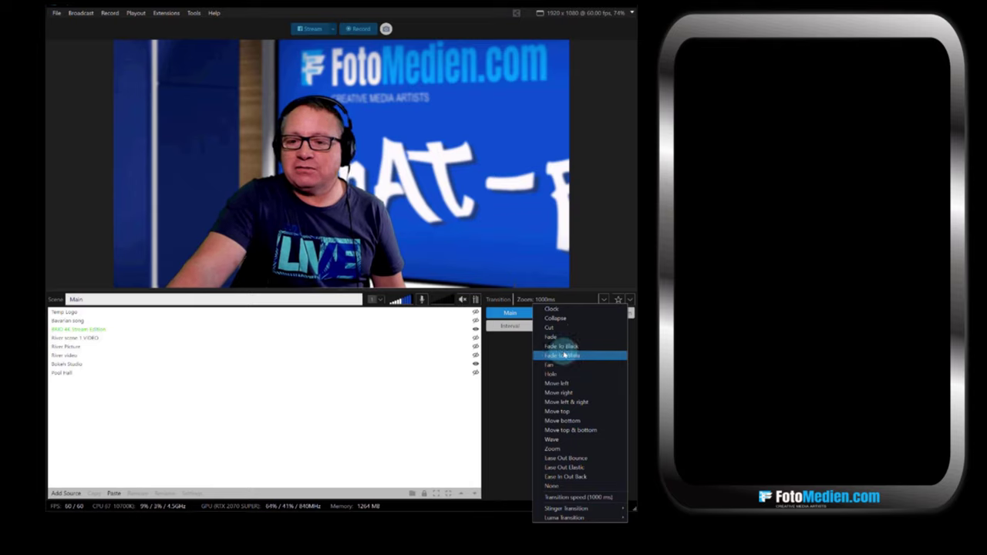
left_click(564, 355)
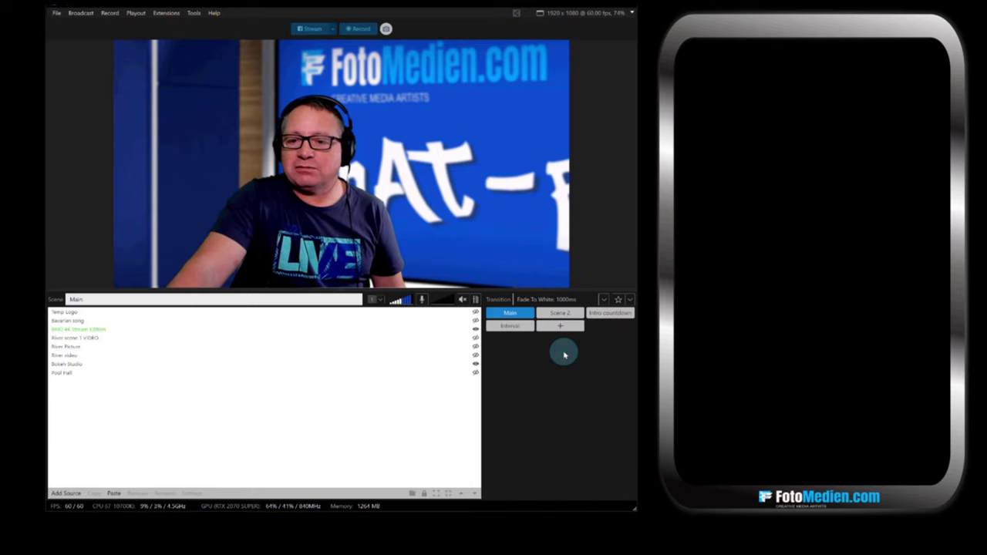
left_click(611, 314)
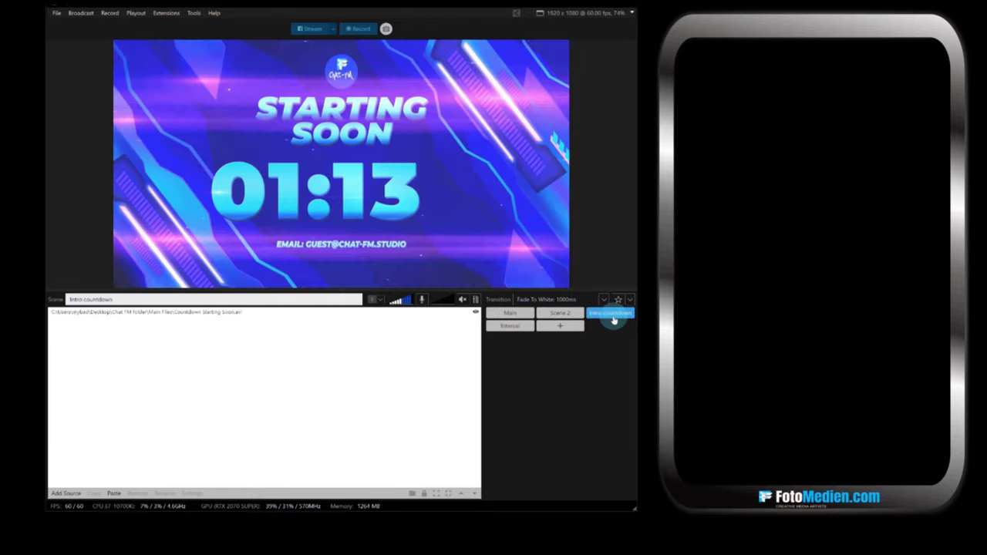
left_click(509, 315)
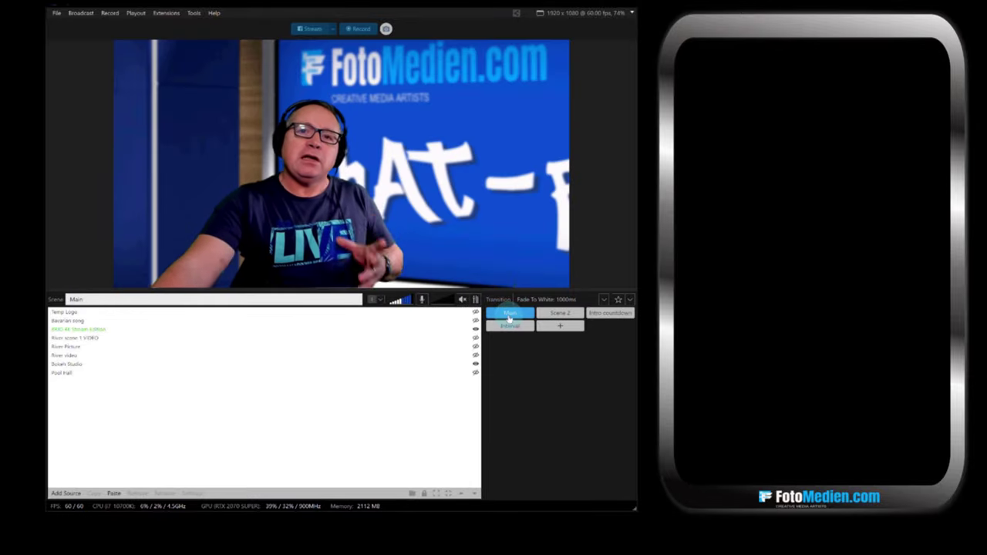
left_click(617, 315)
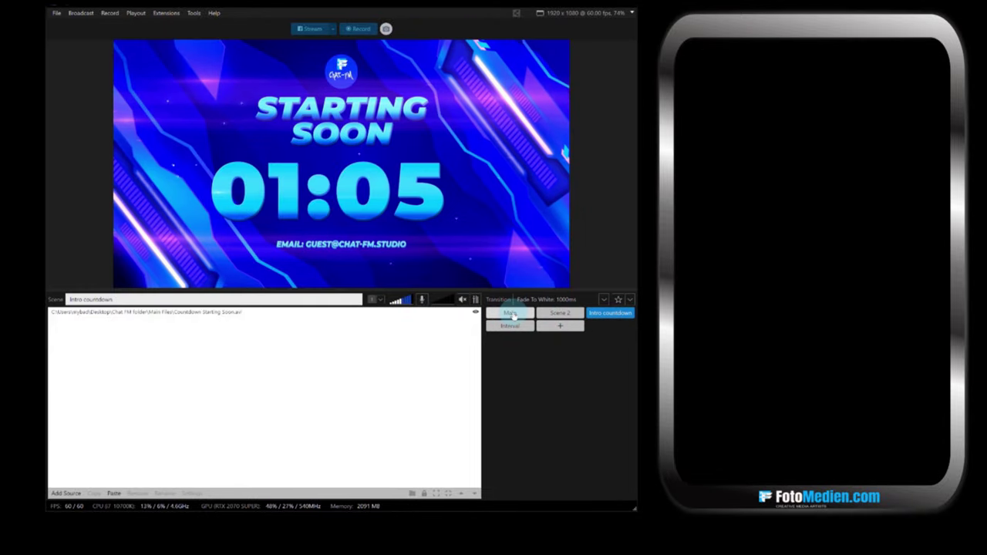
left_click(509, 314)
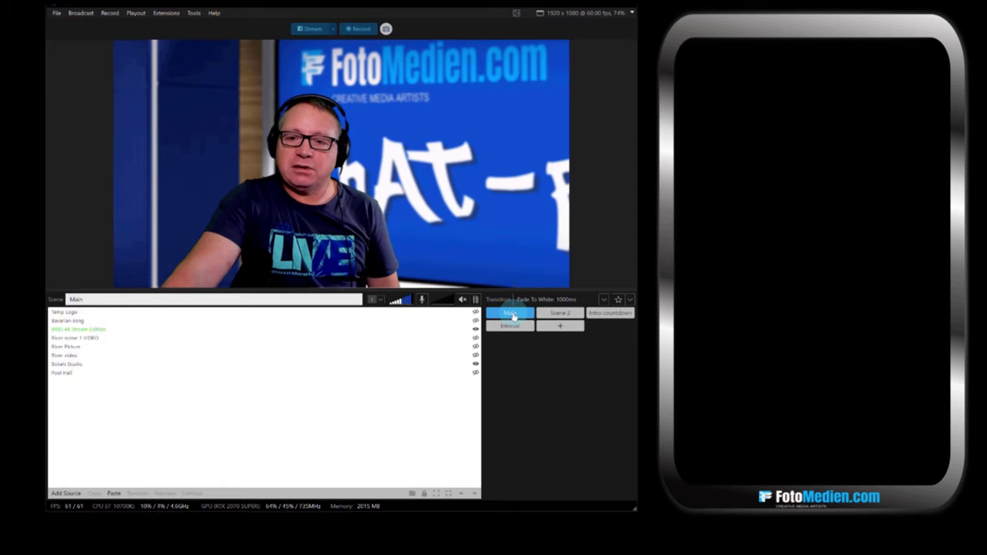
- Give Main a Hole override transition, then test it by switching to Intro countdown and back
right_click(513, 316)
mouse_move(533, 283)
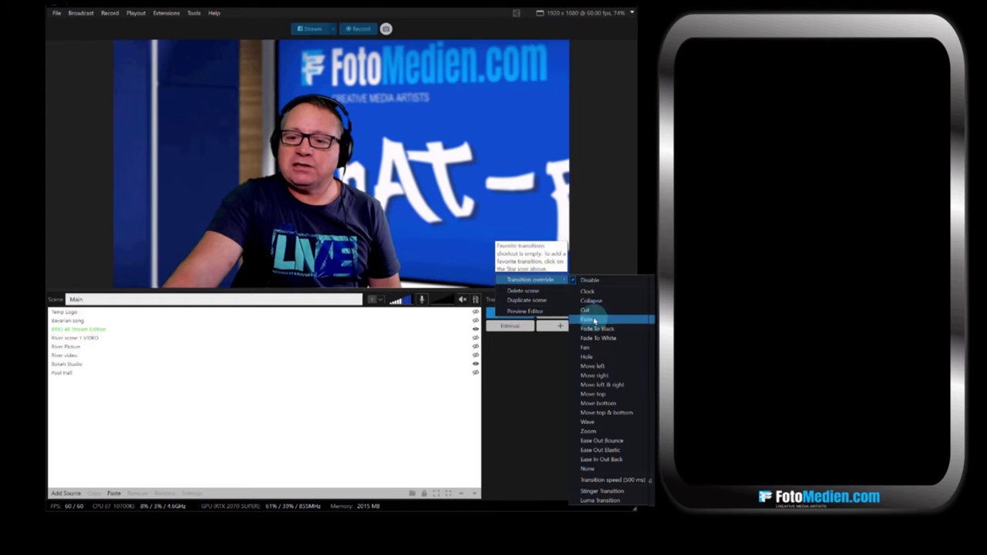
left_click(588, 357)
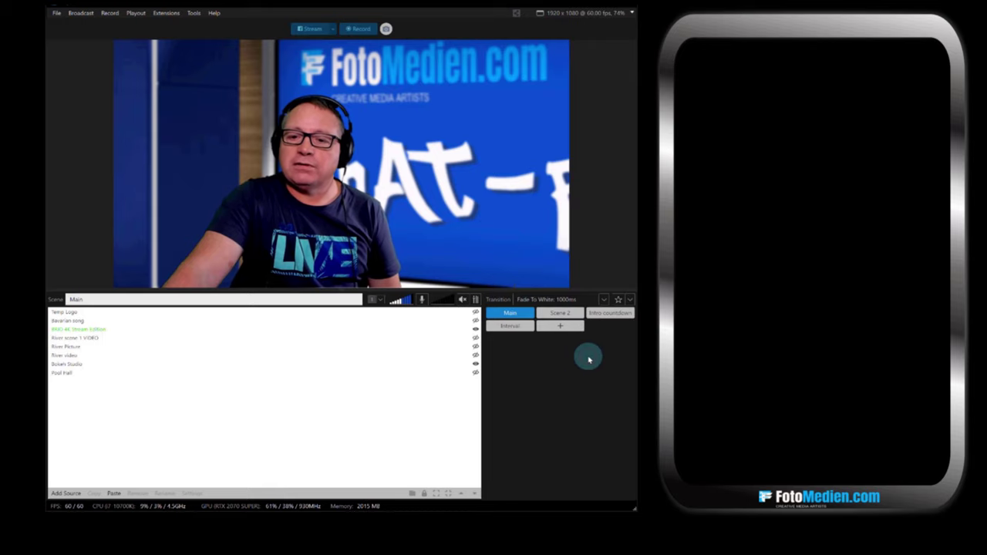
left_click(601, 315)
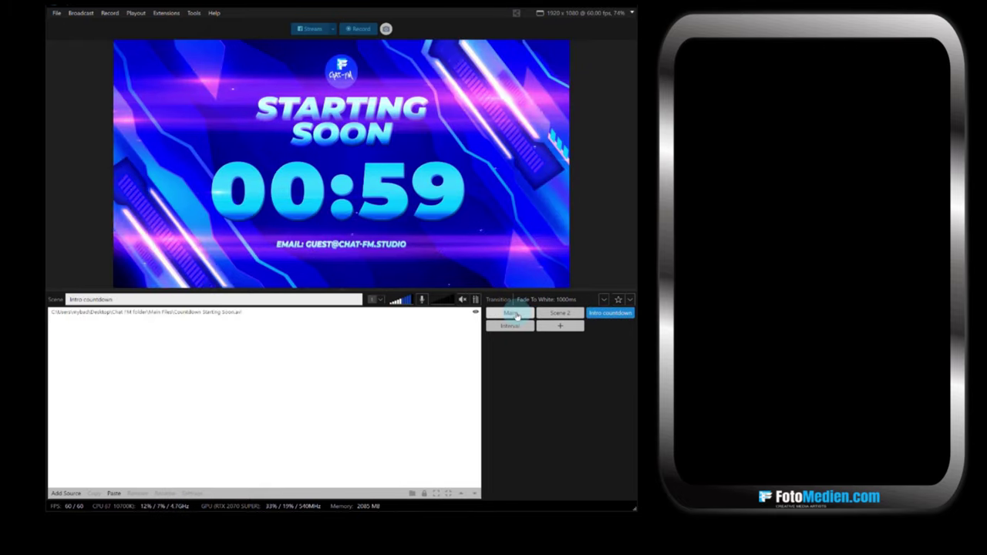
left_click(515, 314)
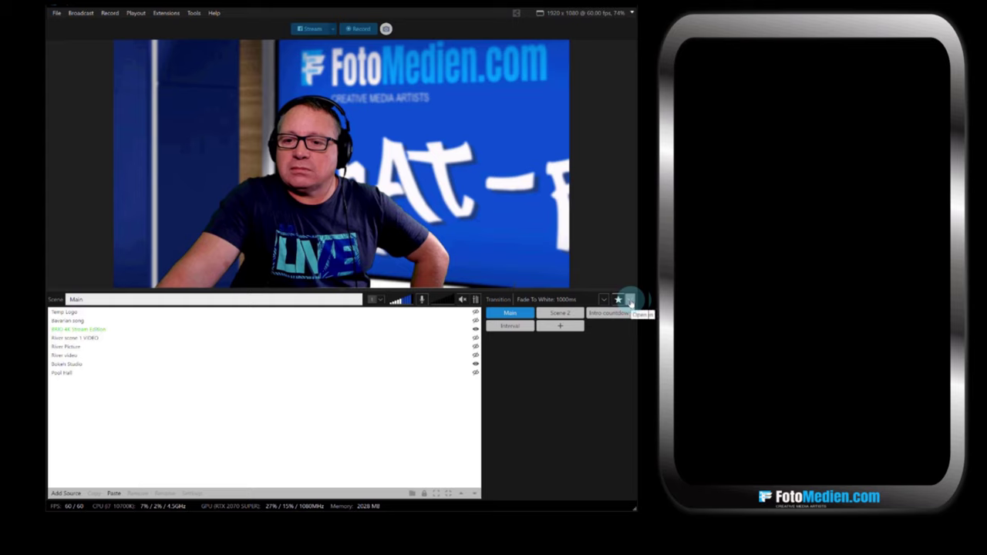
left_click(630, 301)
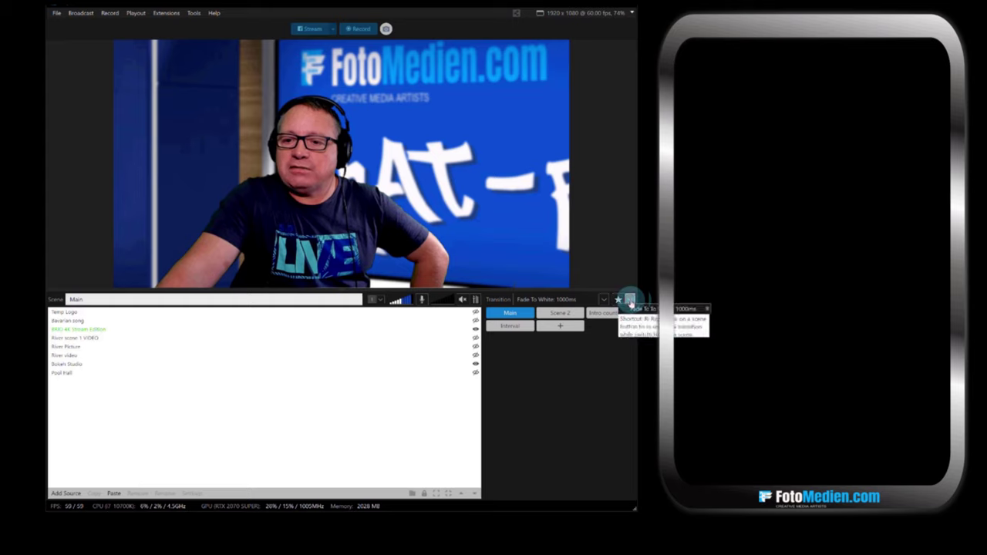
left_click(604, 301)
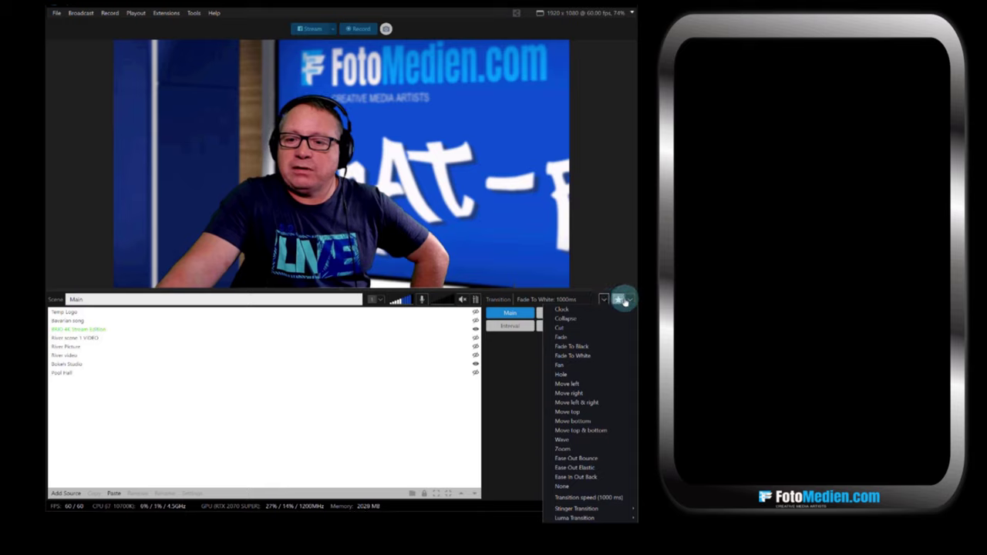
left_click(630, 301)
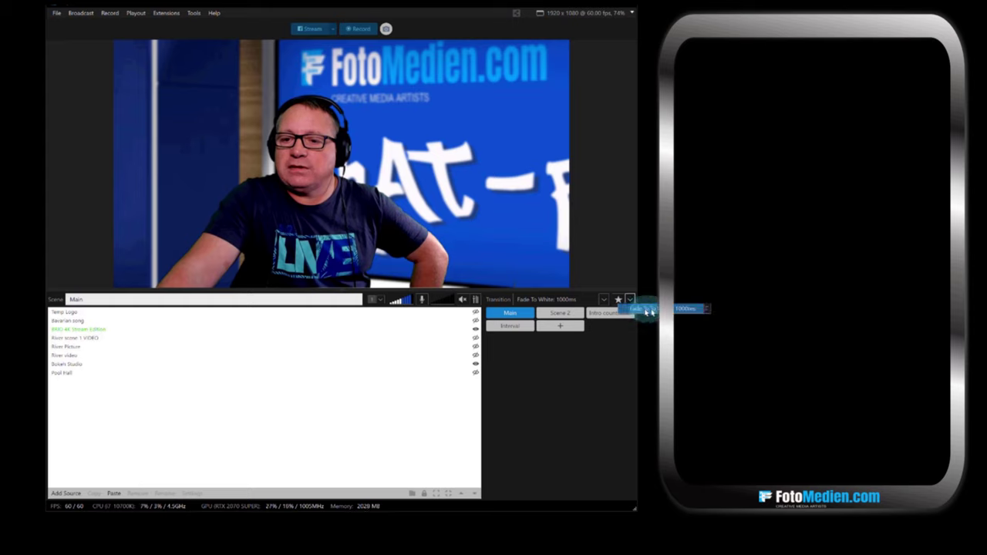
left_click(582, 366)
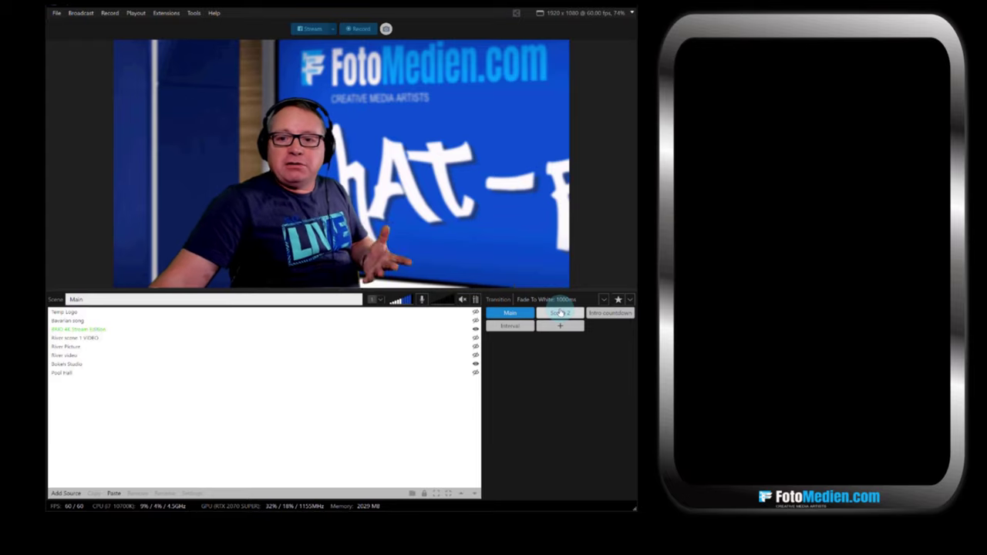
left_click(560, 313)
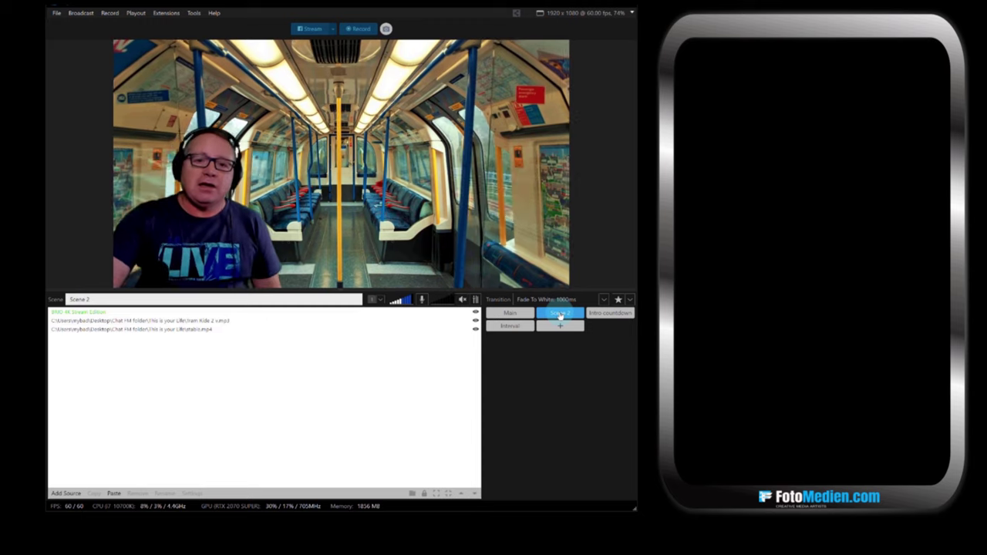
left_click(521, 315)
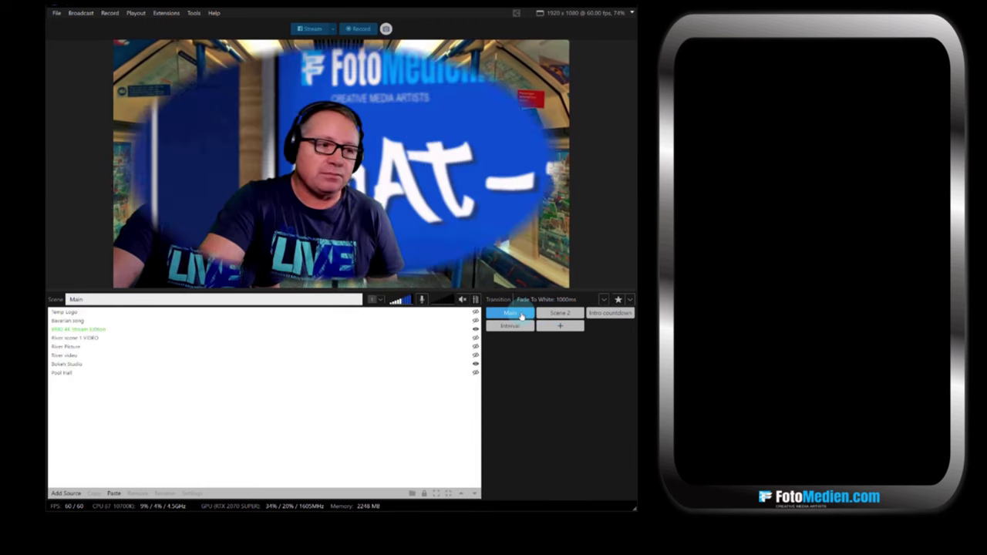